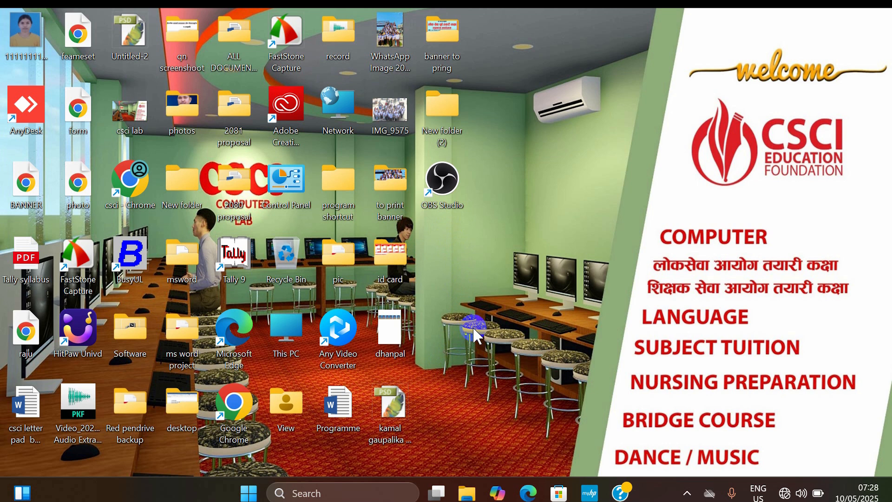
# Step: Launch Word with the run command winword, dismiss the activation notice and create a blank document
pyautogui.click(249, 494)
pyautogui.press('super+r')
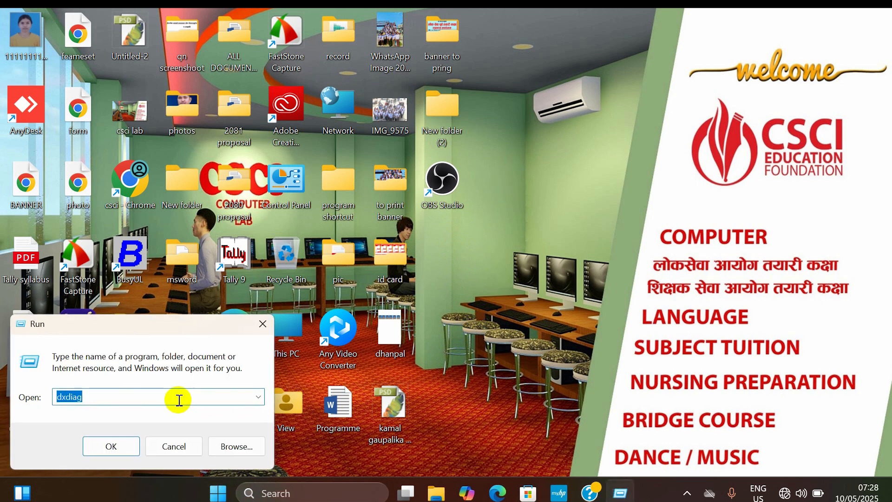
pyautogui.write('w')
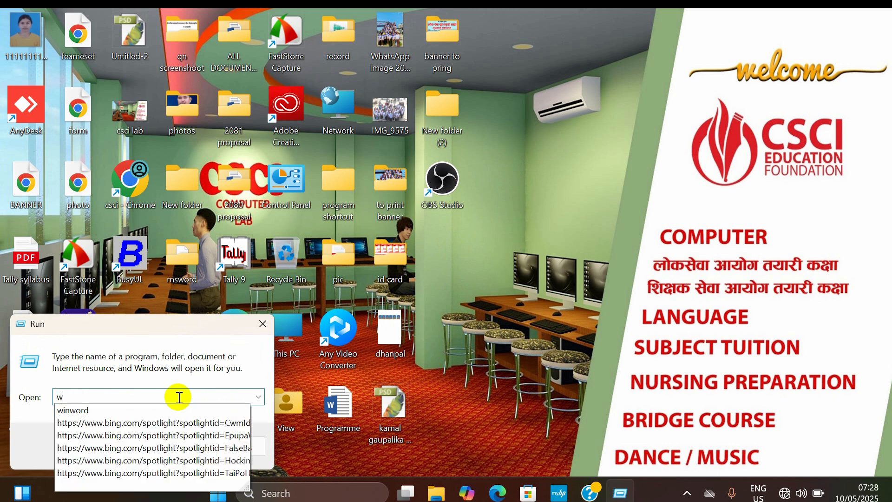
pyautogui.write('inword')
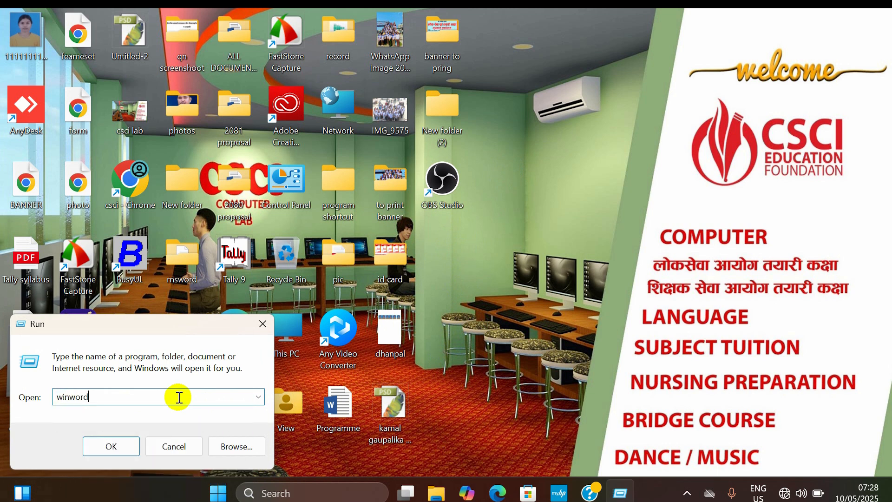
pyautogui.press('Return')
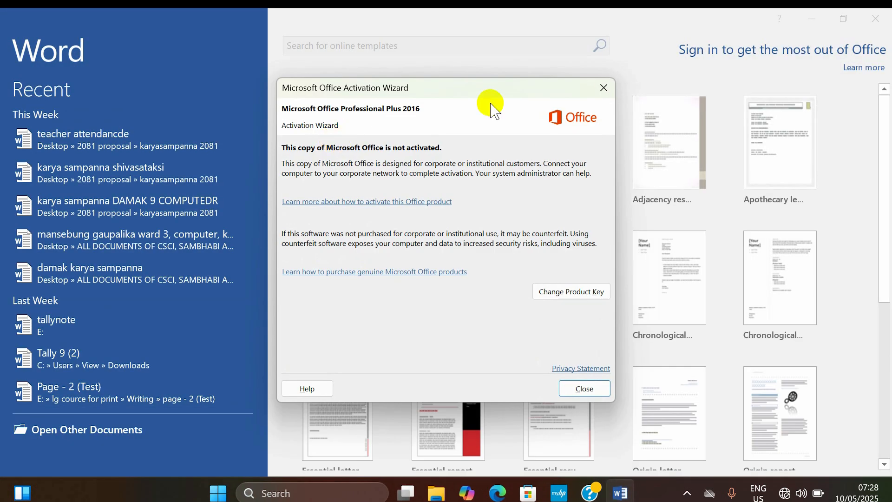
pyautogui.click(594, 95)
pyautogui.click(327, 140)
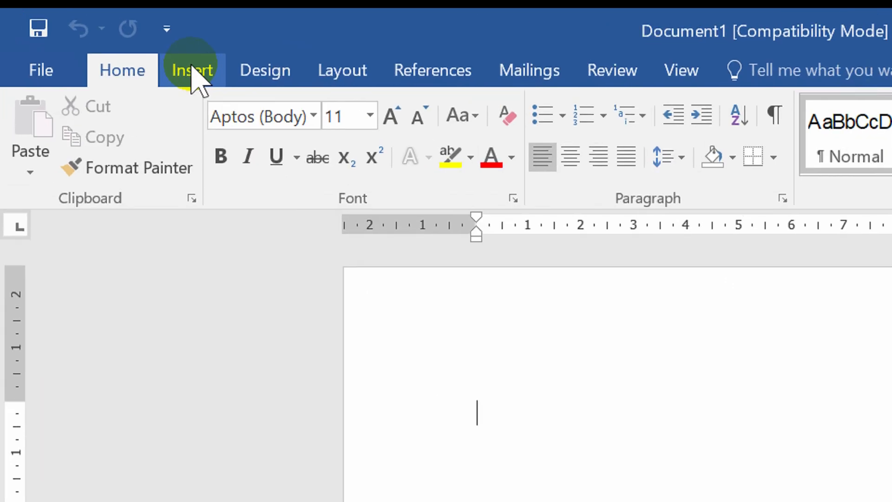
# Step: Draw a donut basic shape about 6.35 cm wide and 5.96 cm high near the top of the page
pyautogui.press('alt')
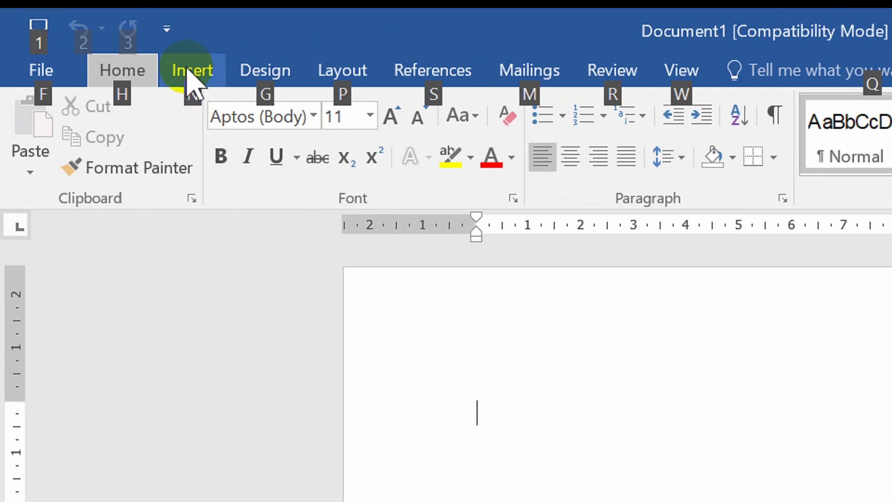
pyautogui.click(189, 71)
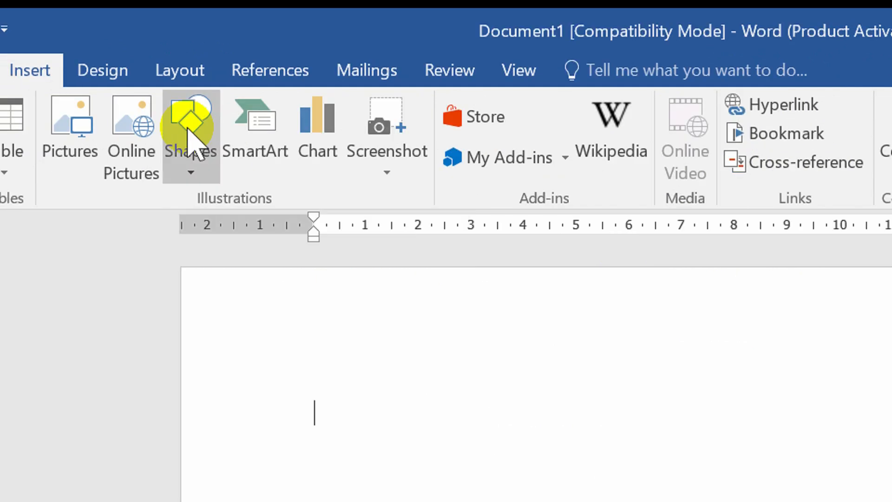
pyautogui.press('alt')
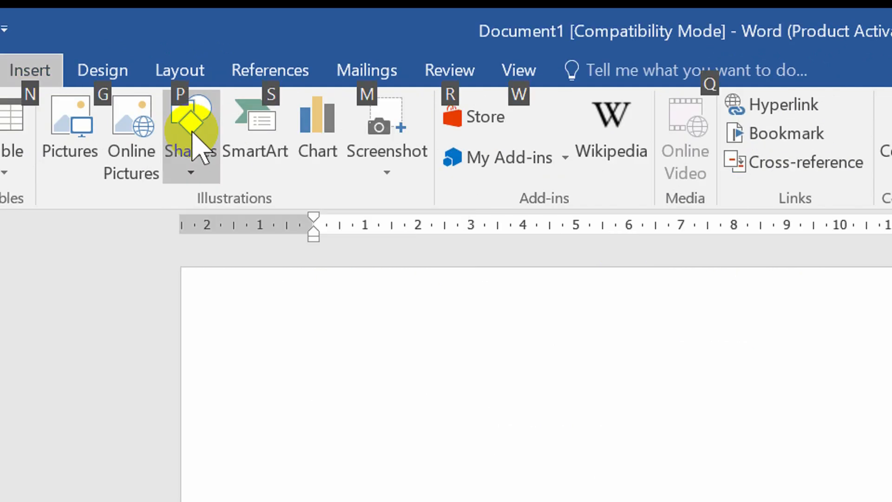
pyautogui.click(198, 139)
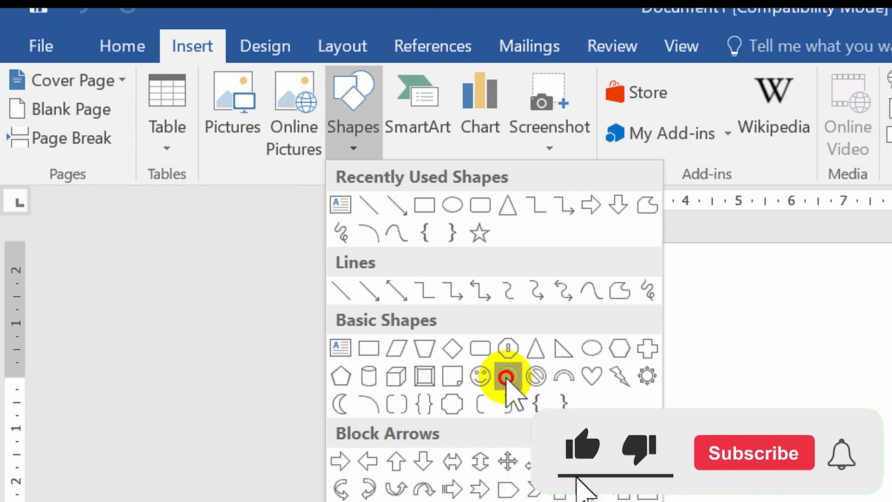
pyautogui.click(508, 376)
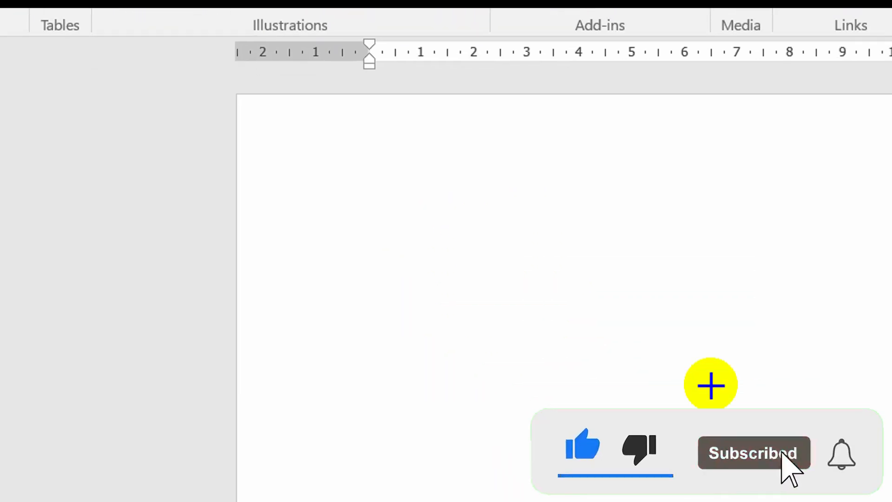
pyautogui.moveTo(621, 291); pyautogui.dragTo(712, 390)
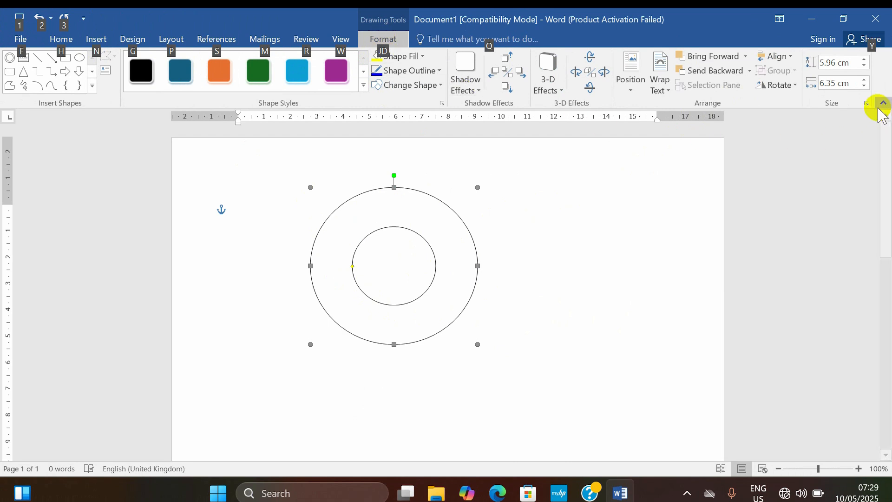
# Step: Set both the height and width of the donut shape to 10.16 cm (4 inches)
pyautogui.click(857, 63)
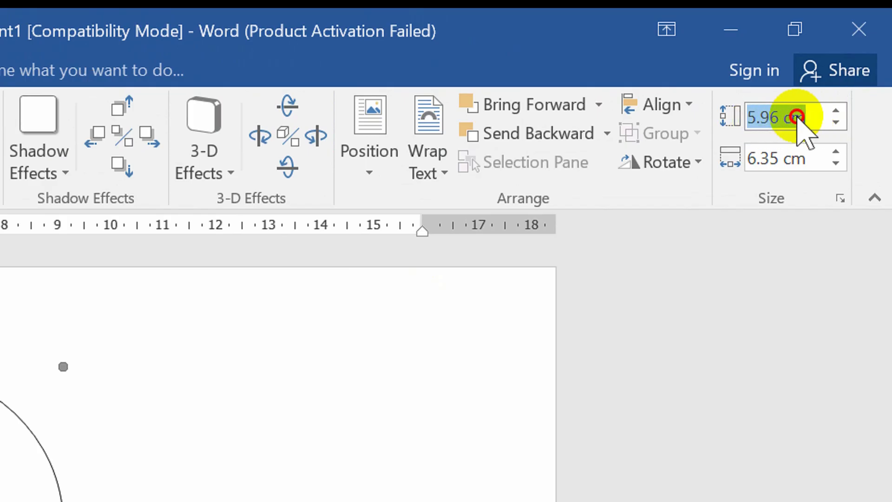
pyautogui.write('4')
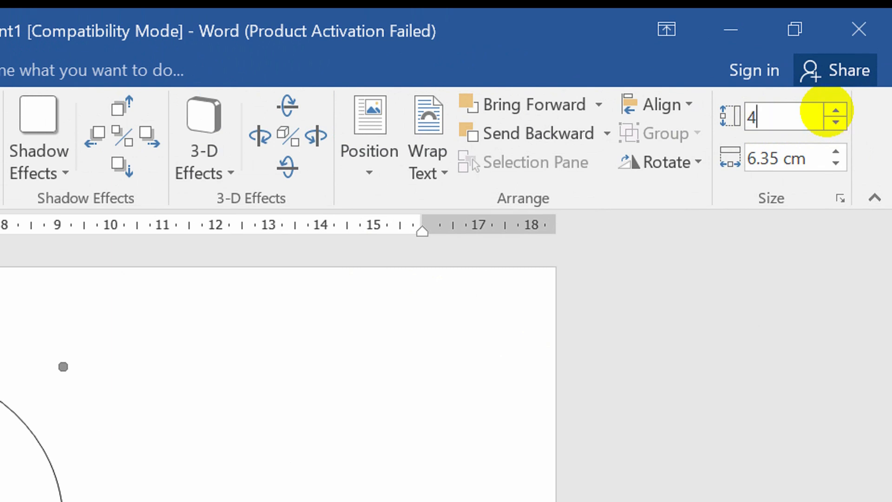
pyautogui.click(813, 161)
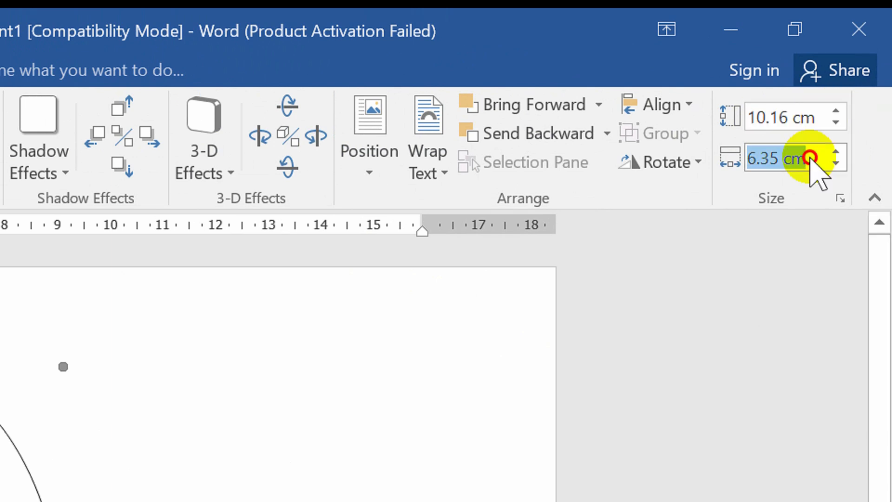
pyautogui.write('4')
pyautogui.press('Return')
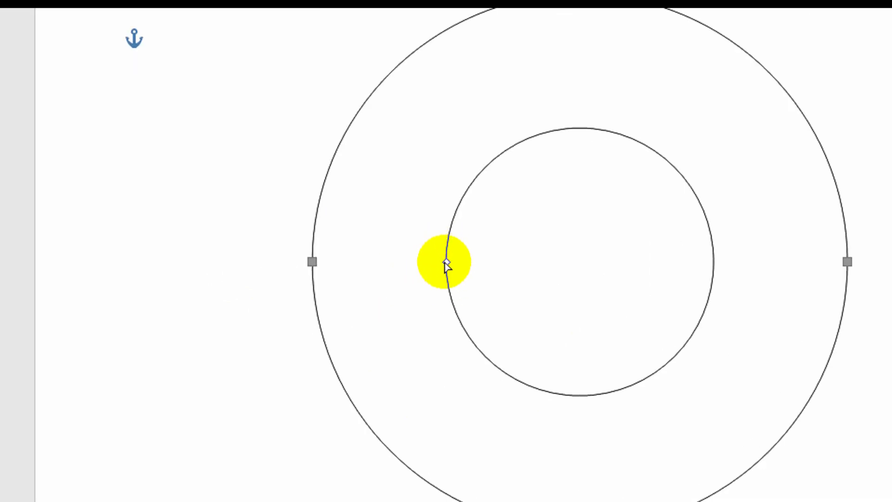
# Step: Narrow the donut's ring by enlarging its inner circle to a little under two thirds of the outer diameter
pyautogui.moveTo(448, 262); pyautogui.dragTo(409, 263)
pyautogui.press('ctrl')
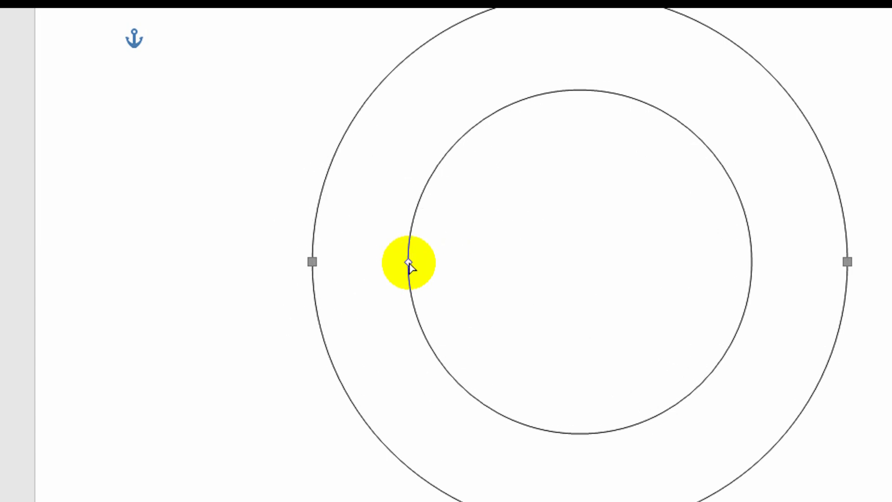
pyautogui.moveTo(411, 262); pyautogui.dragTo(413, 261)
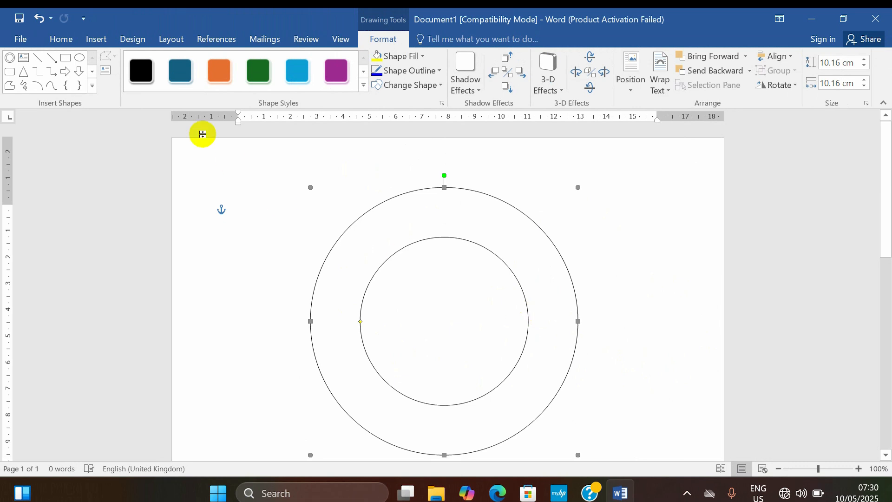
# Step: Insert arched black WordArt reading "CSCI EDUCATION FOUNDATION", followed by a blank line and the institute's address
pyautogui.click(95, 40)
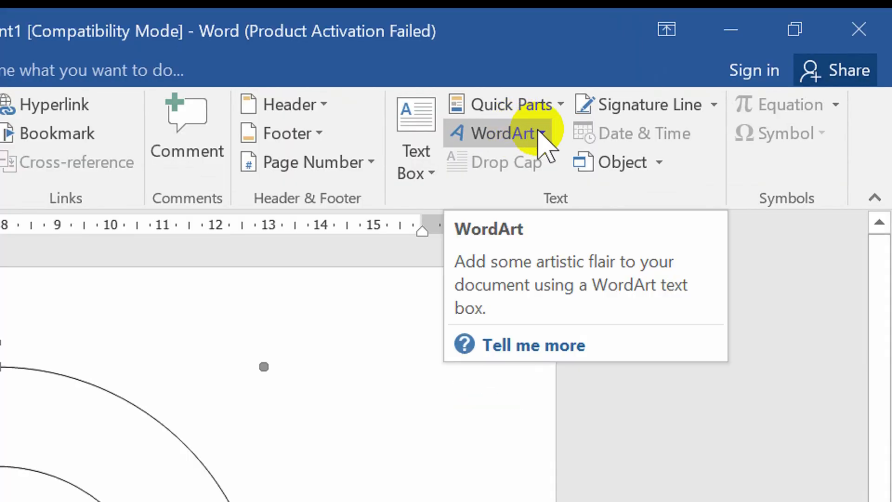
pyautogui.click(541, 135)
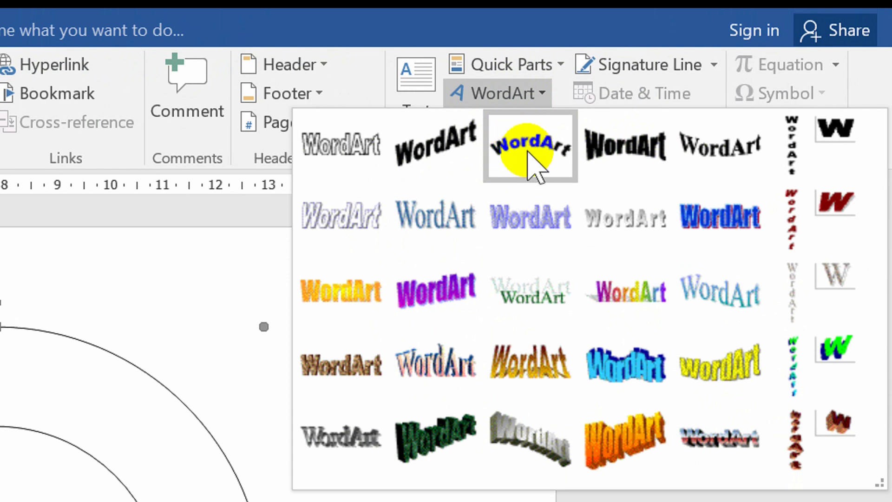
pyautogui.click(530, 160)
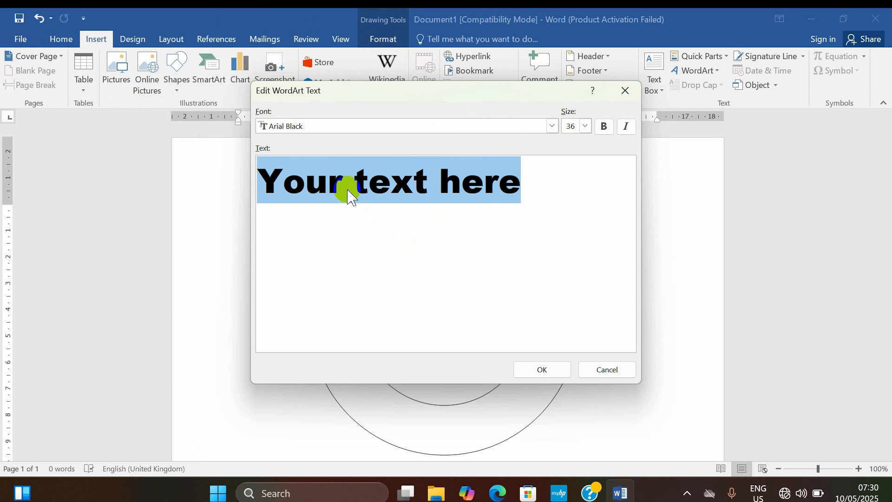
pyautogui.write('CSCI EDUCATION')
pyautogui.write('F')
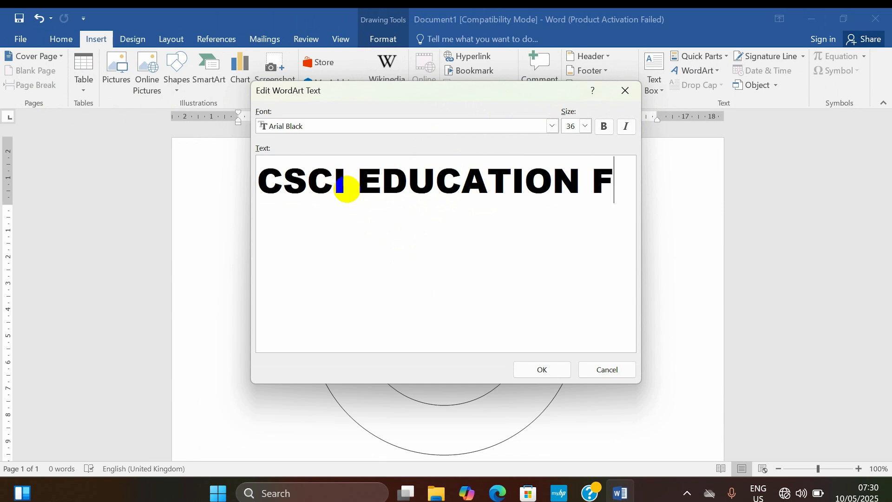
pyautogui.write('OUNDATION')
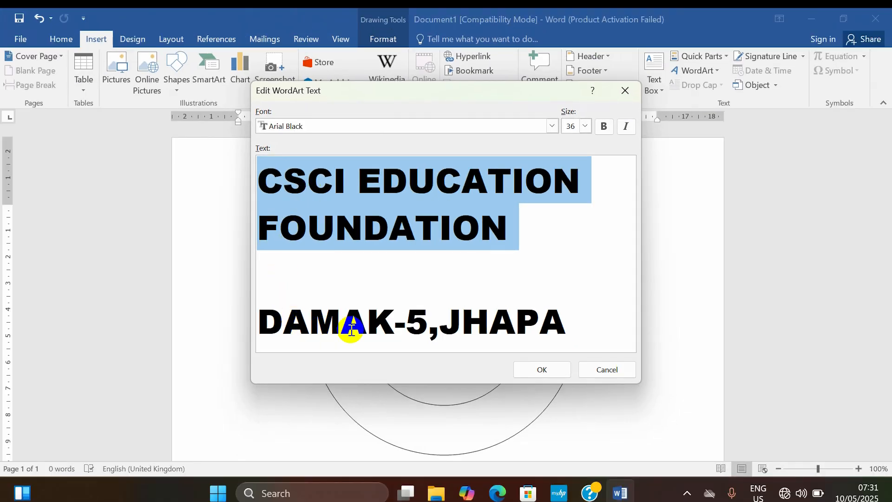
pyautogui.click(534, 369)
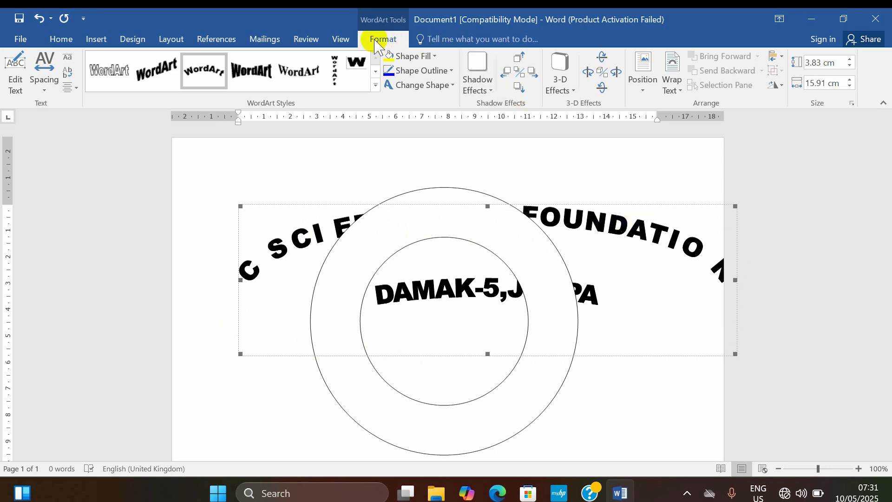
# Step: Wrap the WordArt In Front of Text and change its shape to the follow-path circle with a middle line
pyautogui.click(673, 90)
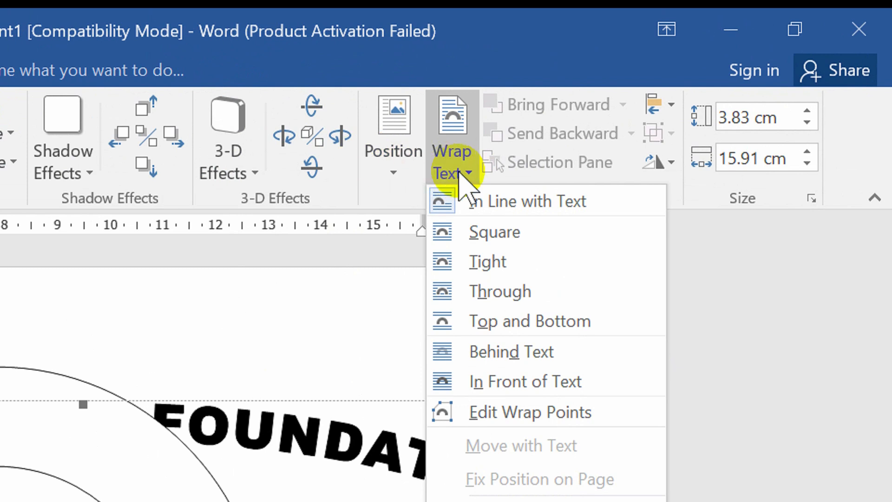
pyautogui.click(566, 387)
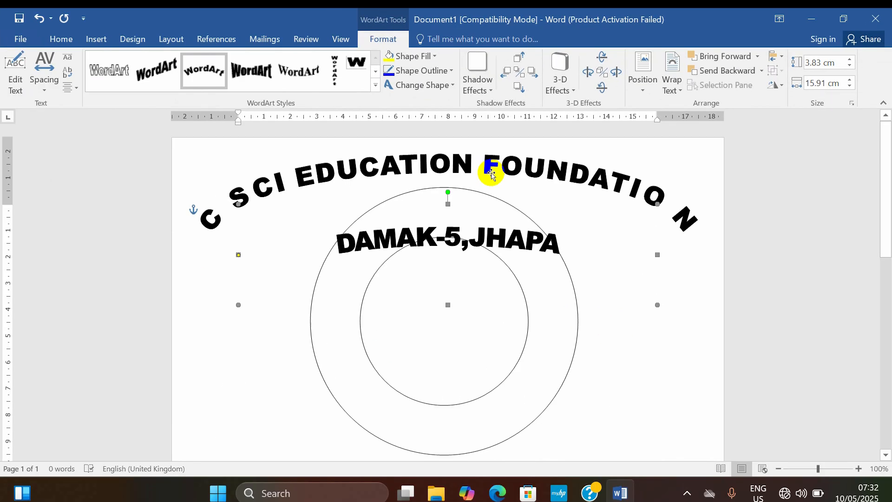
pyautogui.press('alt')
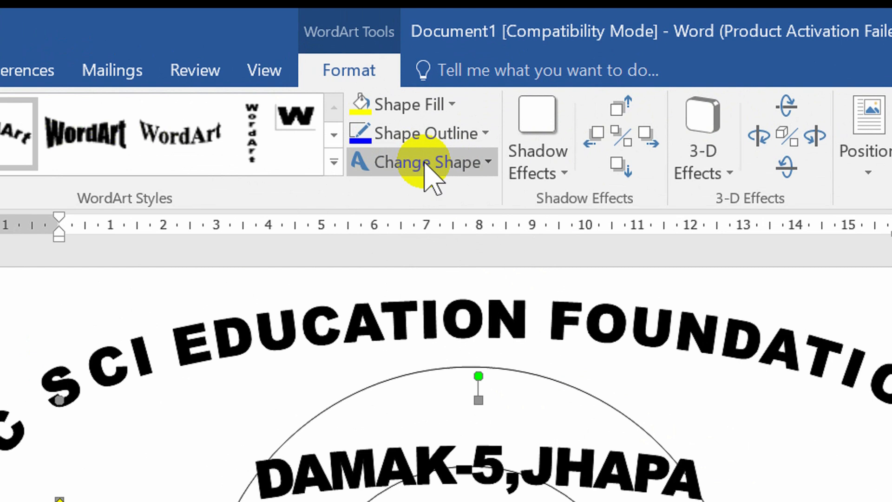
pyautogui.click(467, 163)
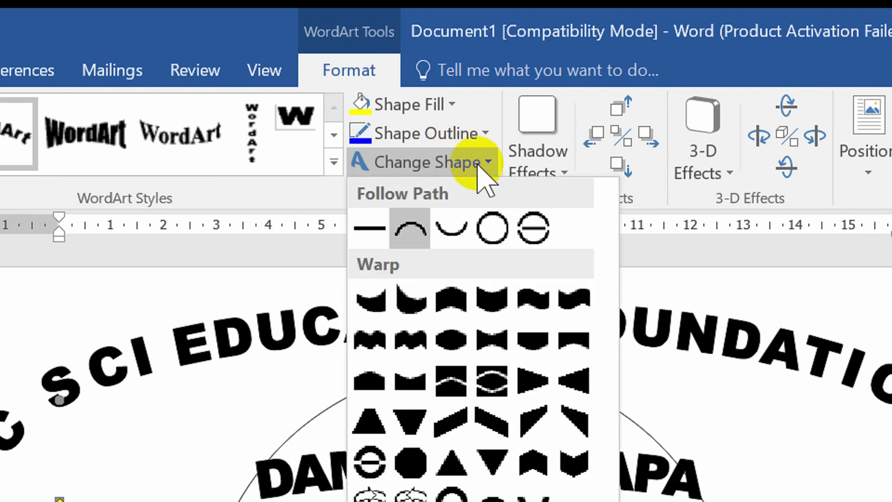
pyautogui.click(534, 229)
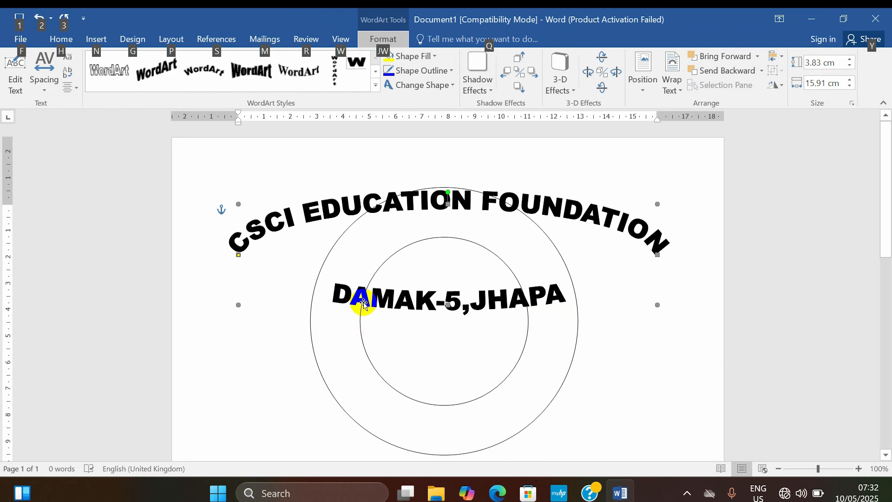
pyautogui.click(466, 203)
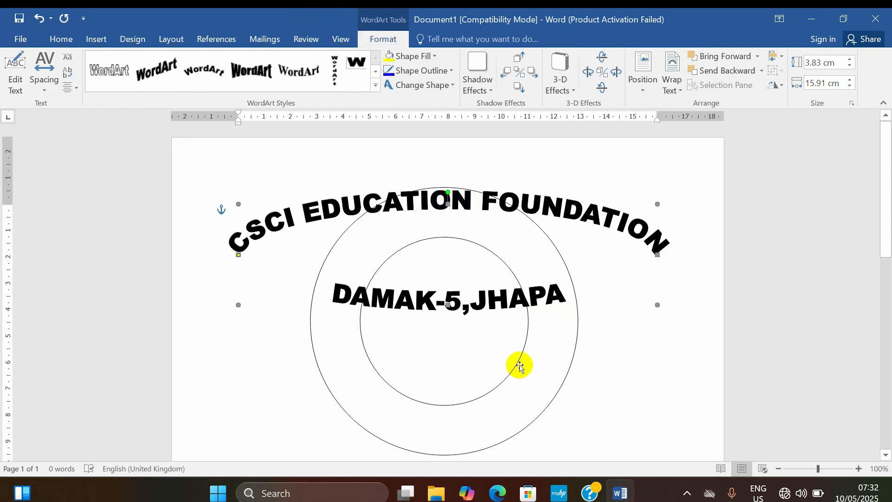
# Step: Set both the height and width of the WordArt to 8.13 cm
pyautogui.click(840, 63)
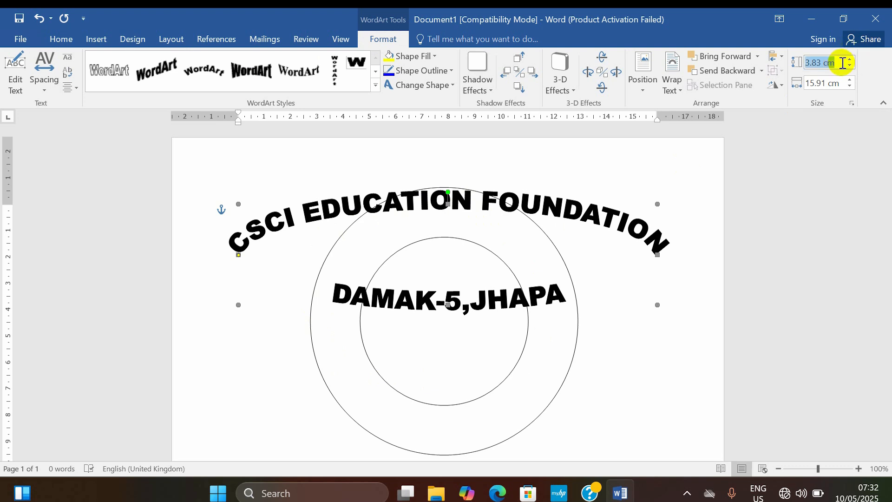
pyautogui.write('3')
pyautogui.write('.13 cm')
pyautogui.press('Return')
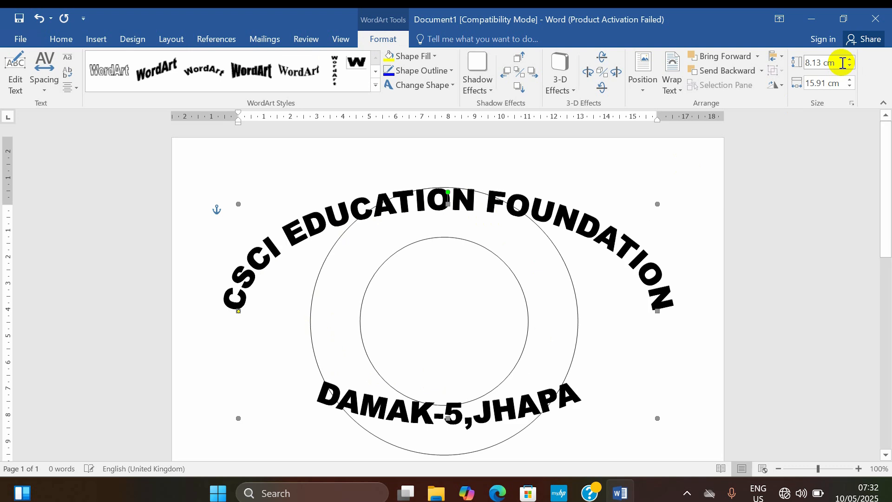
pyautogui.click(837, 86)
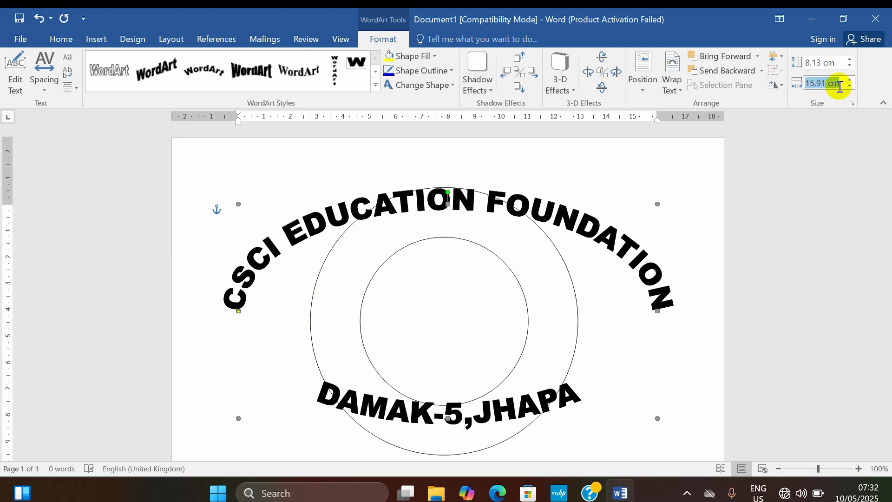
pyautogui.write('3')
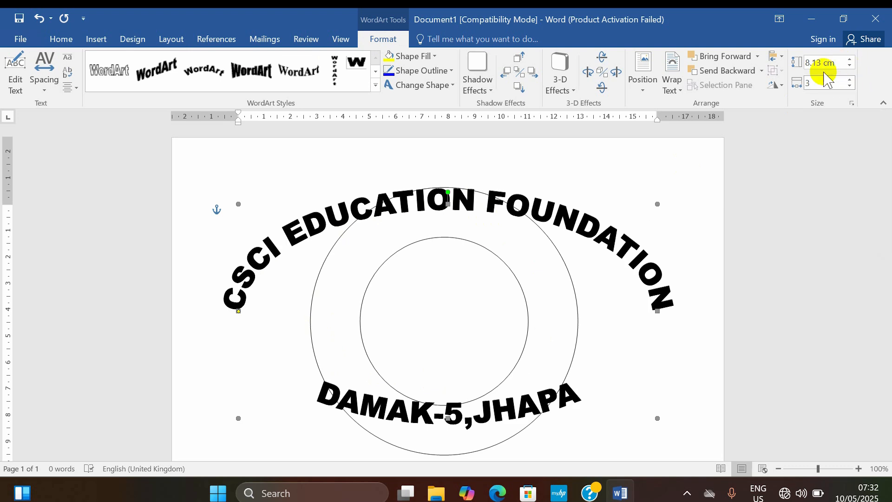
pyautogui.write('.13')
pyautogui.press('Return')
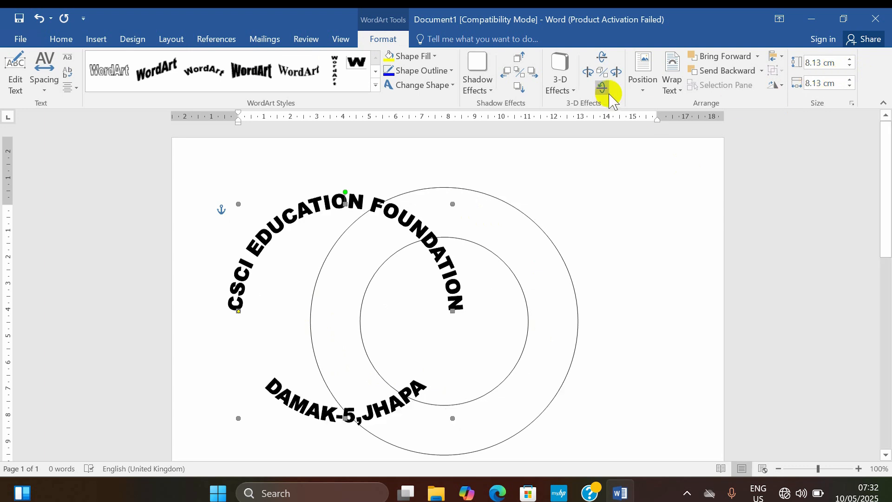
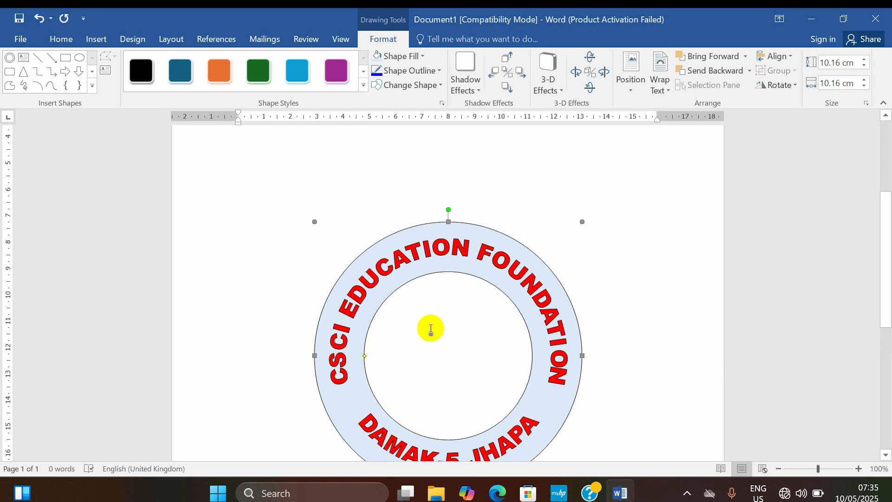
pyautogui.scroll(1, 434, 307)
pyautogui.scroll(-2, 434, 306)
pyautogui.scroll(2, 407, 309)
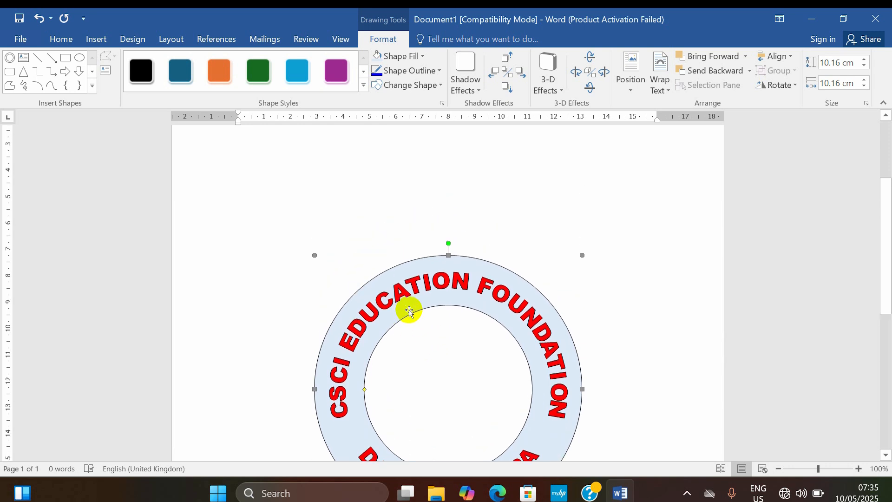
pyautogui.scroll(-3, 428, 335)
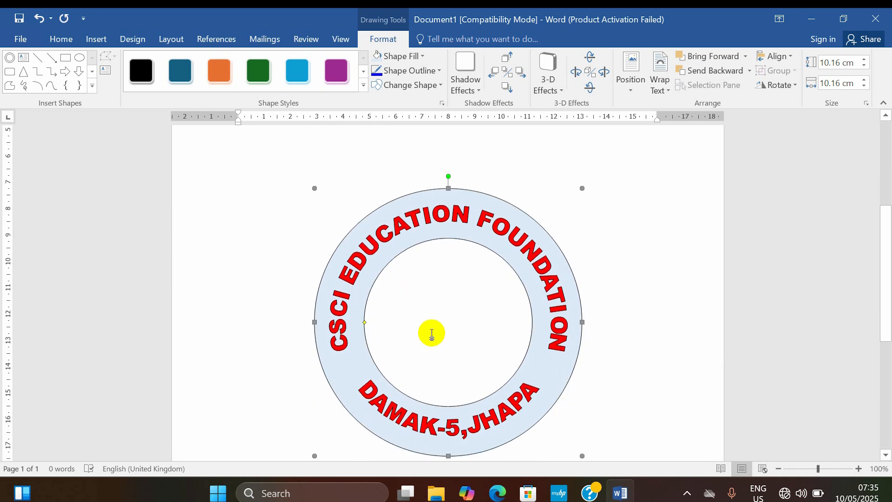
# Step: Draw an isosceles triangle about 3.85 cm wide and high in the blank area above the donut
pyautogui.scroll(3, 433, 333)
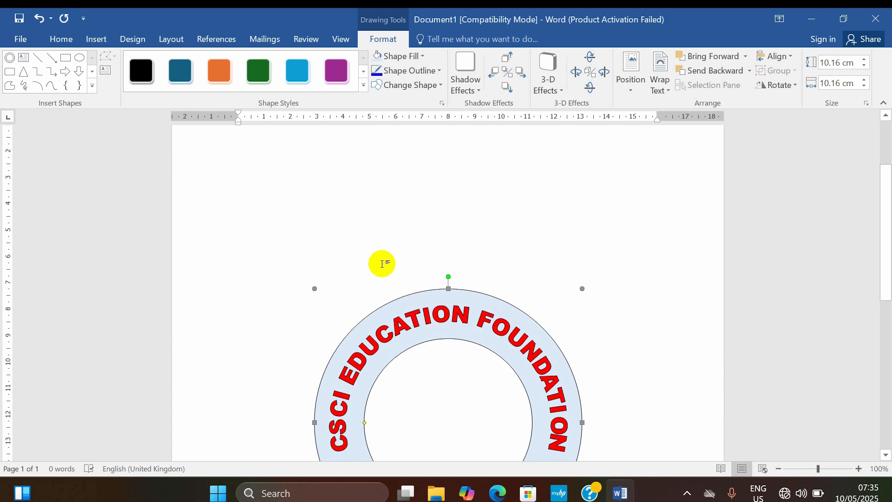
pyautogui.scroll(3, 299, 228)
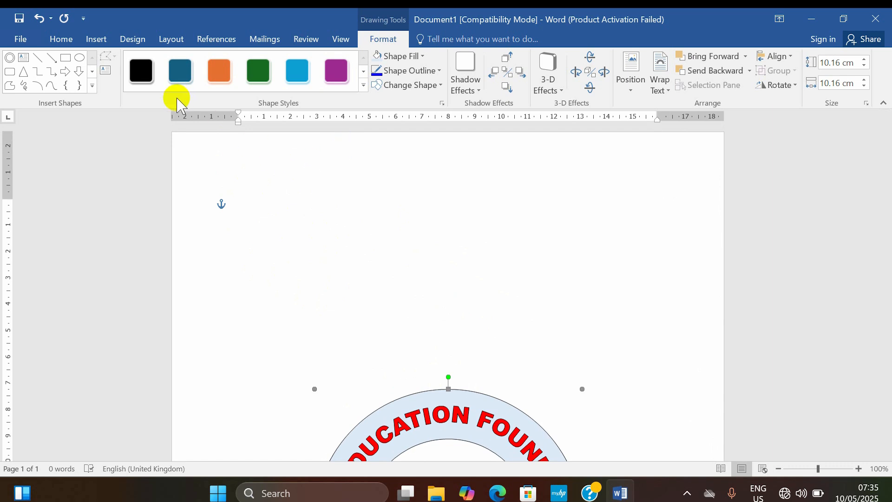
pyautogui.click(96, 41)
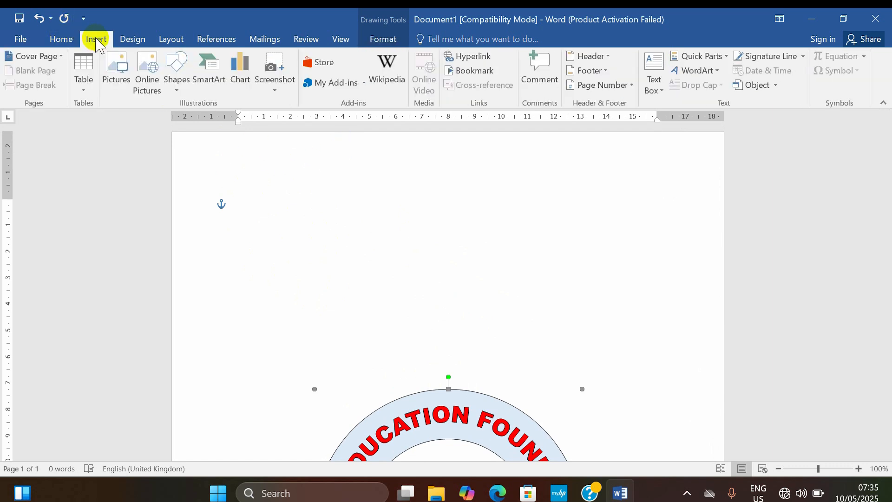
pyautogui.click(174, 83)
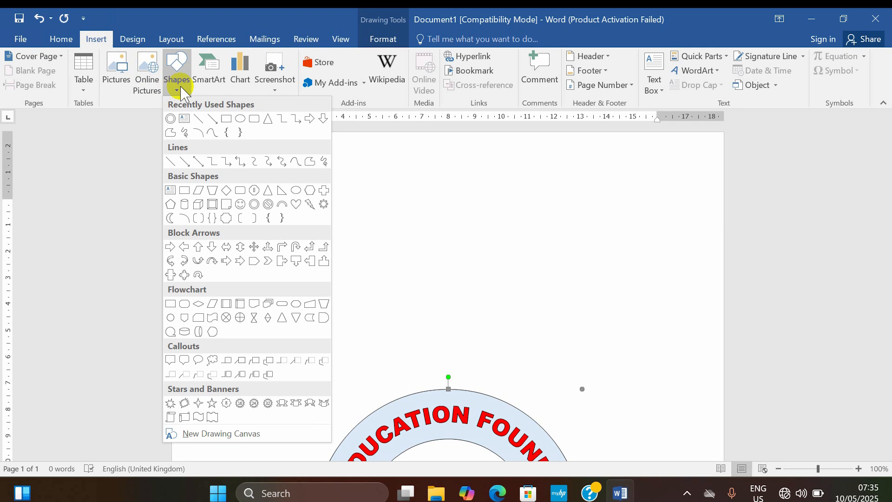
pyautogui.click(258, 119)
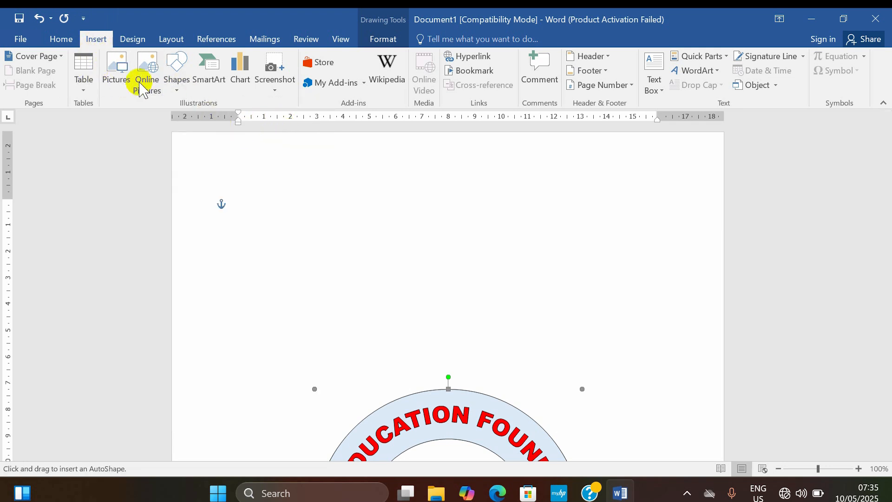
pyautogui.click(178, 83)
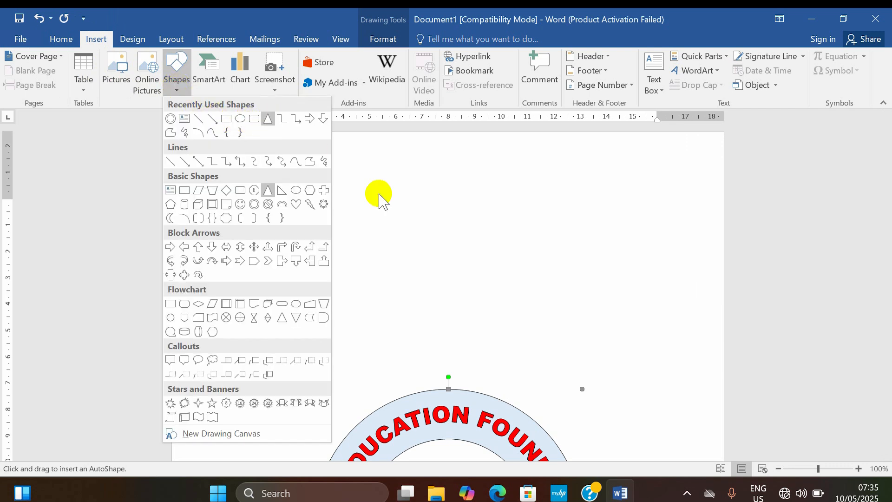
pyautogui.click(395, 176)
pyautogui.moveTo(299, 154); pyautogui.dragTo(400, 256)
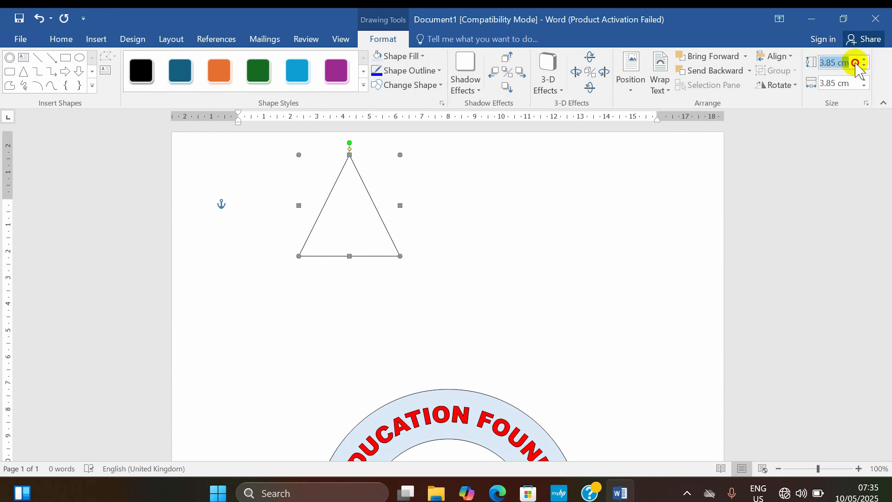
# Step: Set both the height and width of the triangle to 3.81 cm and move it slightly down and to the right
pyautogui.scroll(-1, 550, 289)
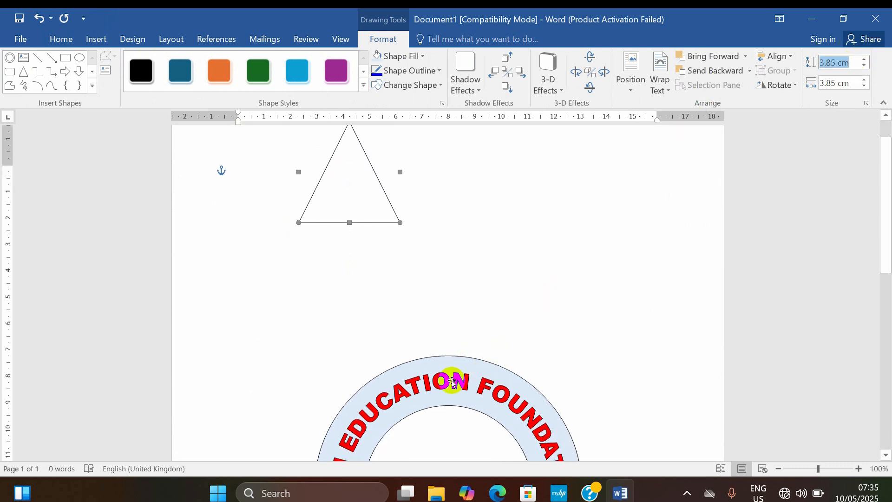
pyautogui.scroll(-2, 453, 395)
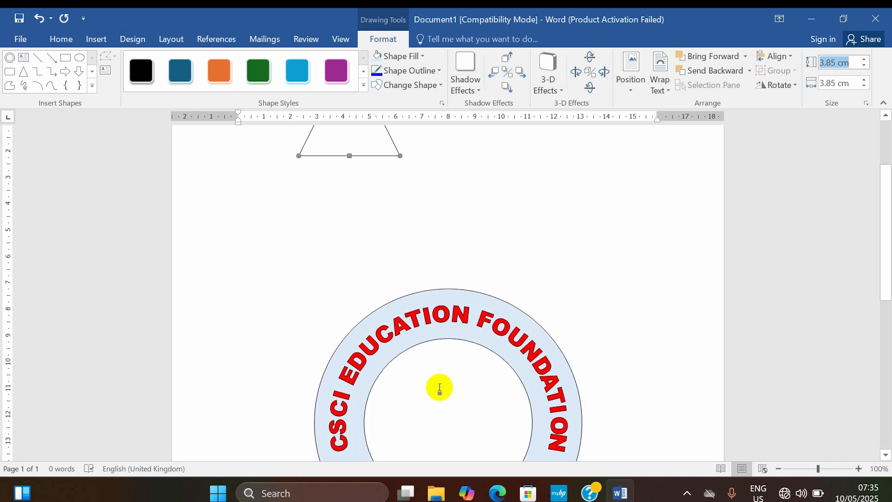
pyautogui.scroll(2, 511, 371)
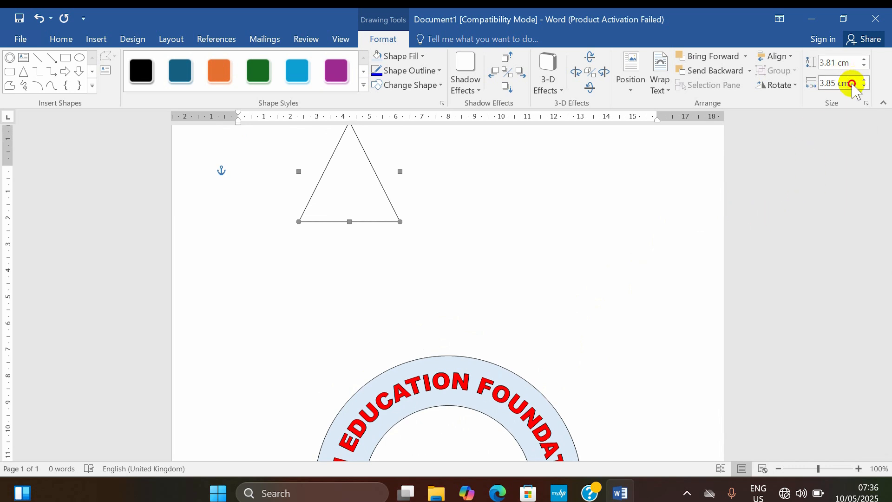
pyautogui.click(852, 84)
pyautogui.write('3.81')
pyautogui.press('Return')
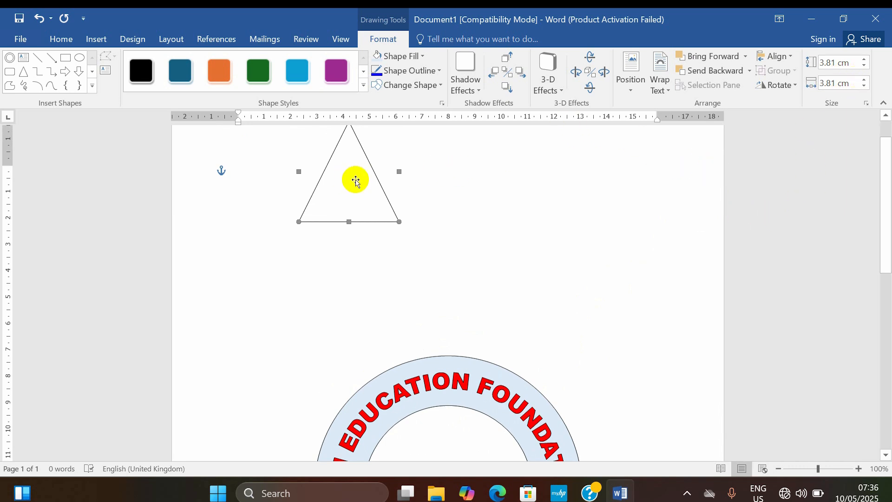
pyautogui.moveTo(358, 181); pyautogui.dragTo(380, 224)
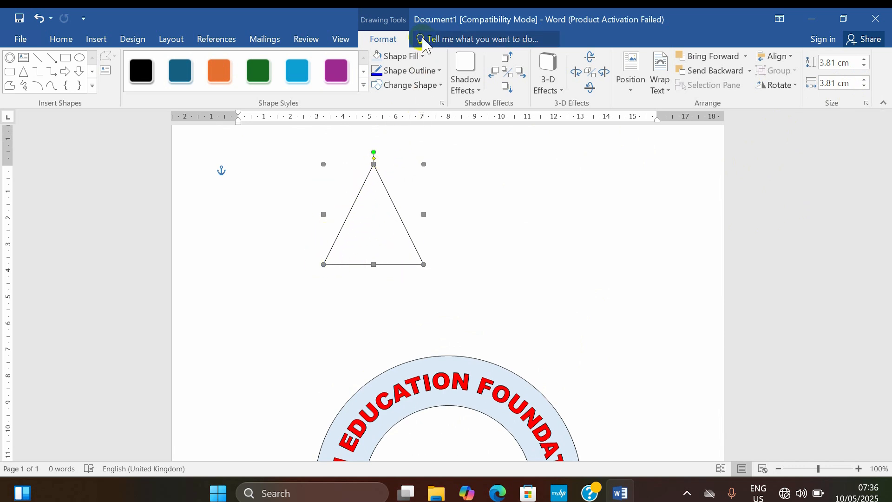
# Step: Format the triangle with no fill and a 2¼ pt light blue outline
pyautogui.click(421, 58)
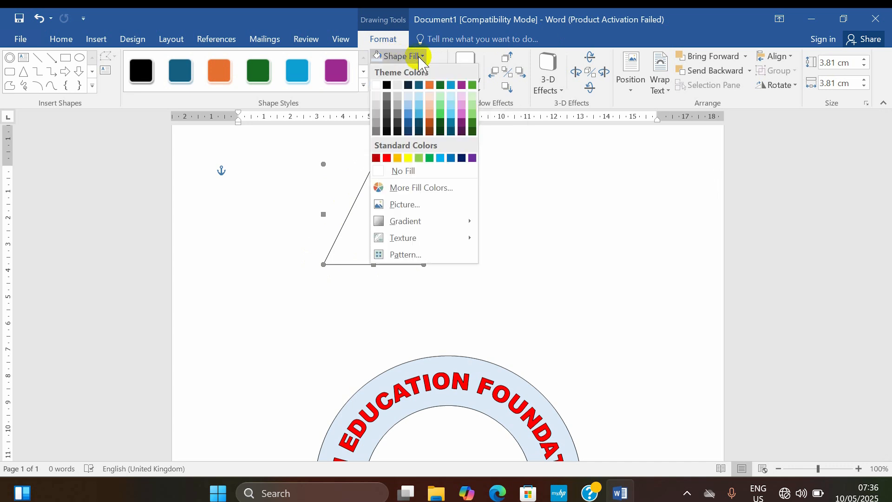
pyautogui.click(407, 172)
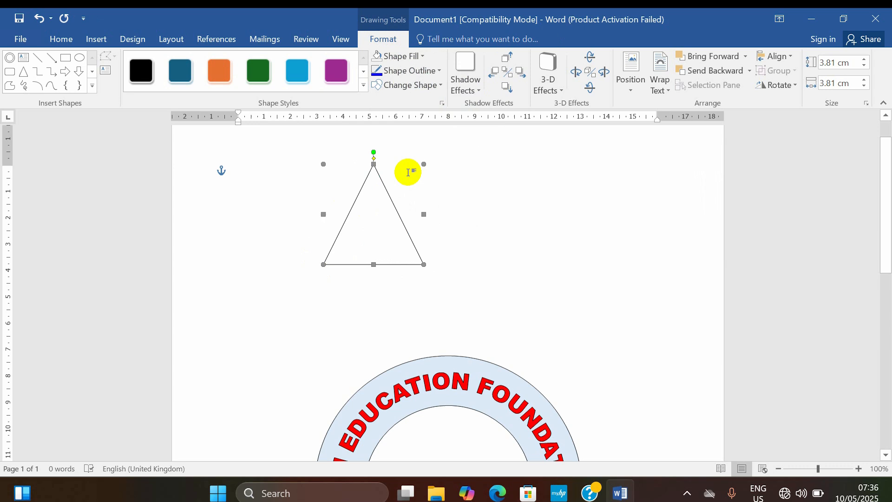
pyautogui.click(435, 71)
pyautogui.moveTo(442, 219)
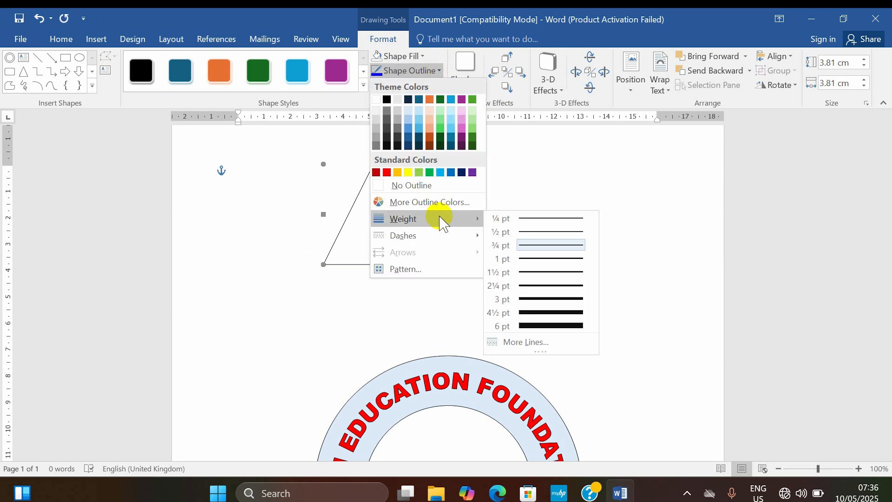
pyautogui.click(544, 284)
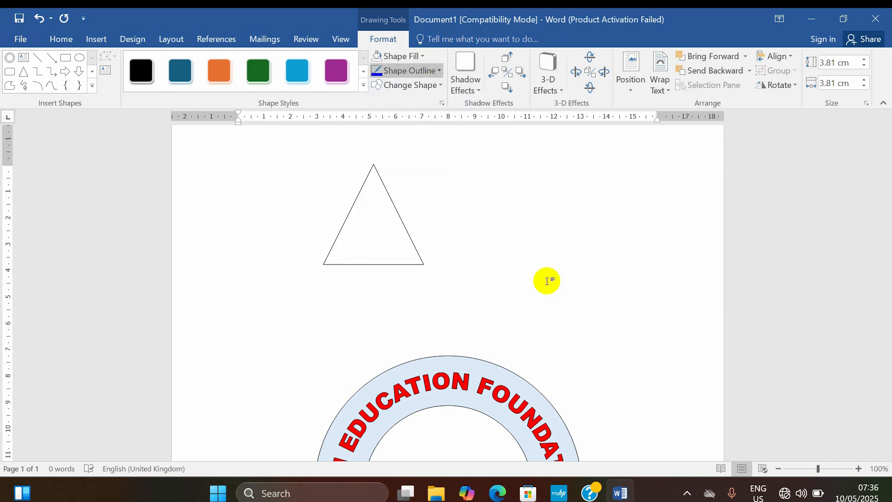
pyautogui.click(435, 72)
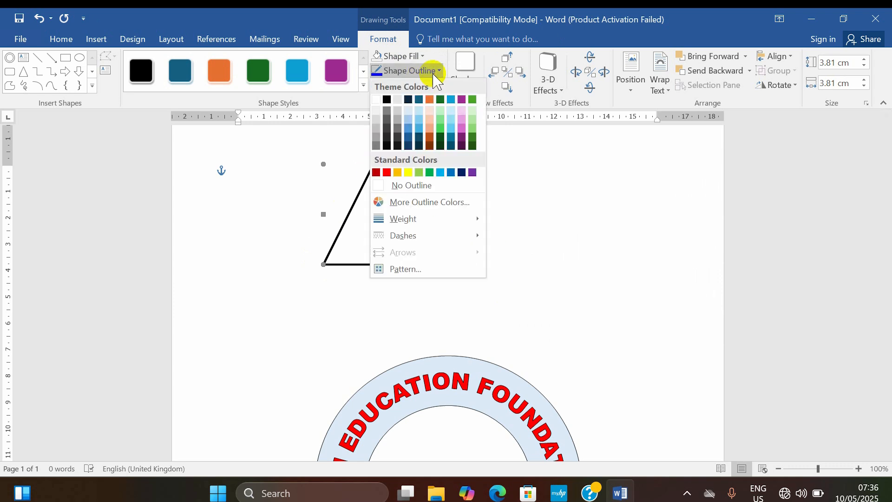
pyautogui.click(440, 172)
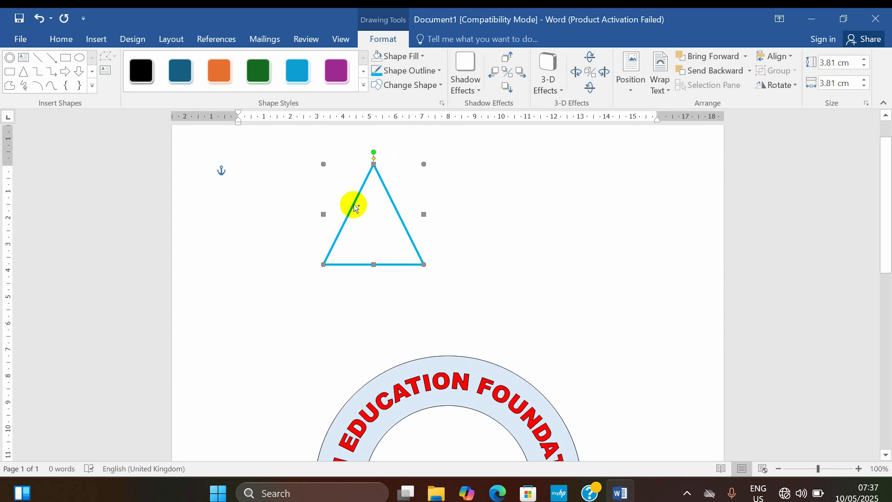
# Step: Duplicate the triangle, place the copy to the right of the original, and flip it vertically
pyautogui.hotkey('ctrl', 'v')
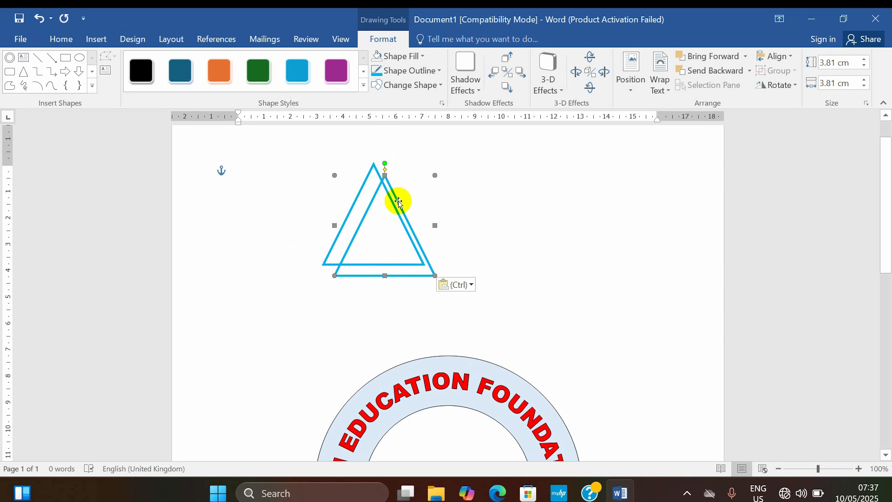
pyautogui.moveTo(400, 202); pyautogui.dragTo(448, 196)
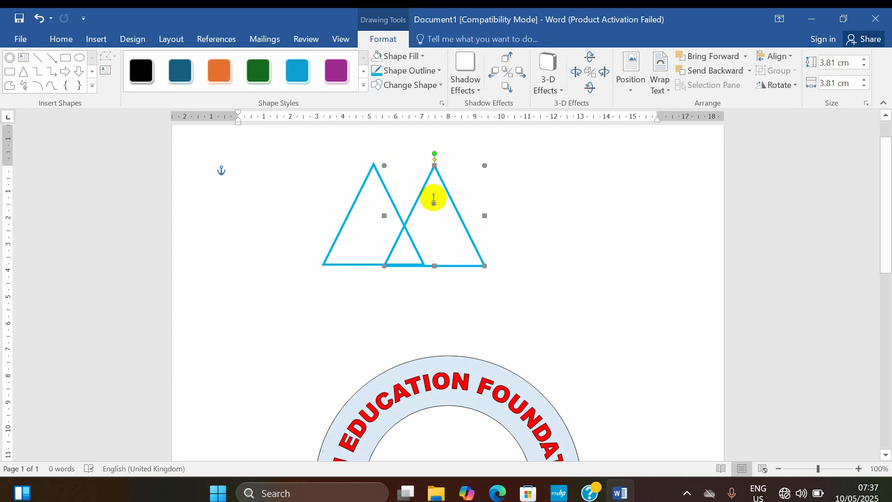
pyautogui.click(790, 86)
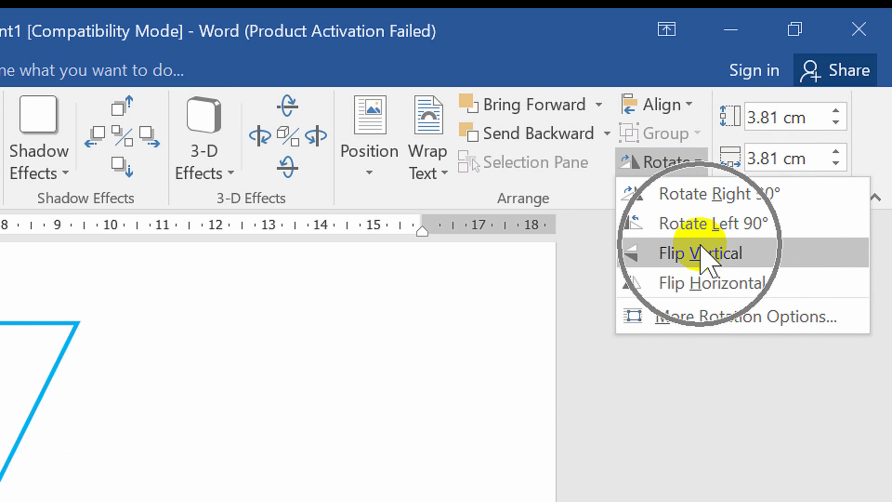
pyautogui.click(707, 252)
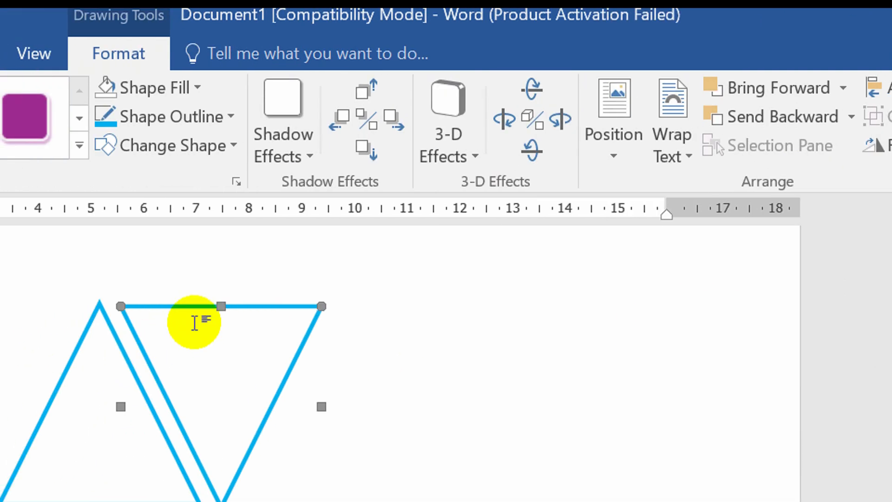
# Step: Overlay the inverted triangle on the upright one and nudge it into alignment to form a six-pointed star
pyautogui.moveTo(167, 319); pyautogui.dragTo(80, 363)
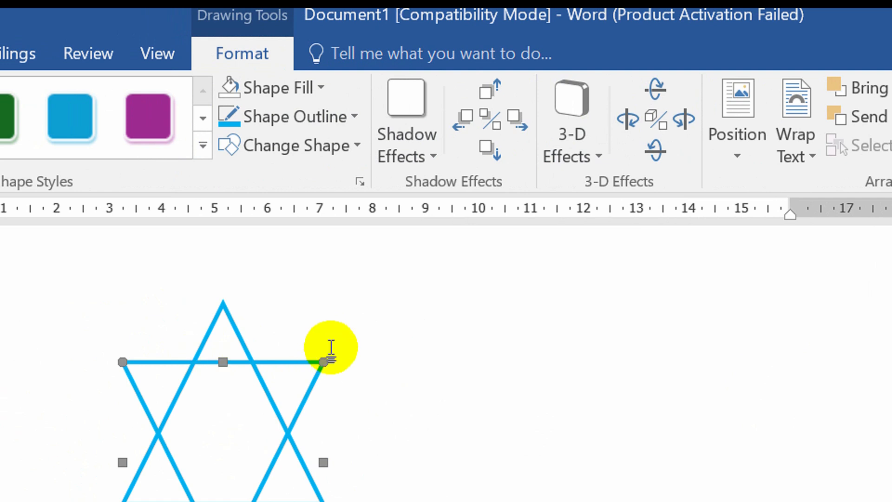
pyautogui.hotkey('ctrl', 'Right')
pyautogui.hotkey('ctrl', 'Right')
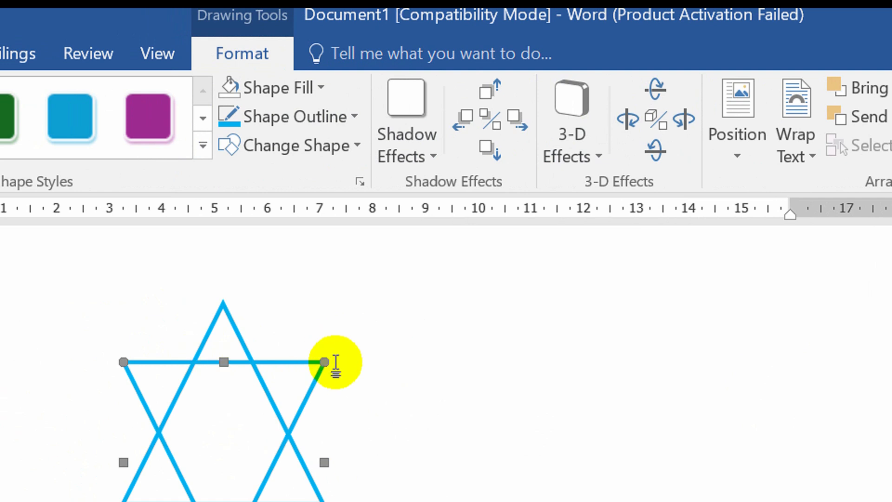
pyautogui.hotkey('ctrl', 'Up')
pyautogui.hotkey('ctrl', 'Up')
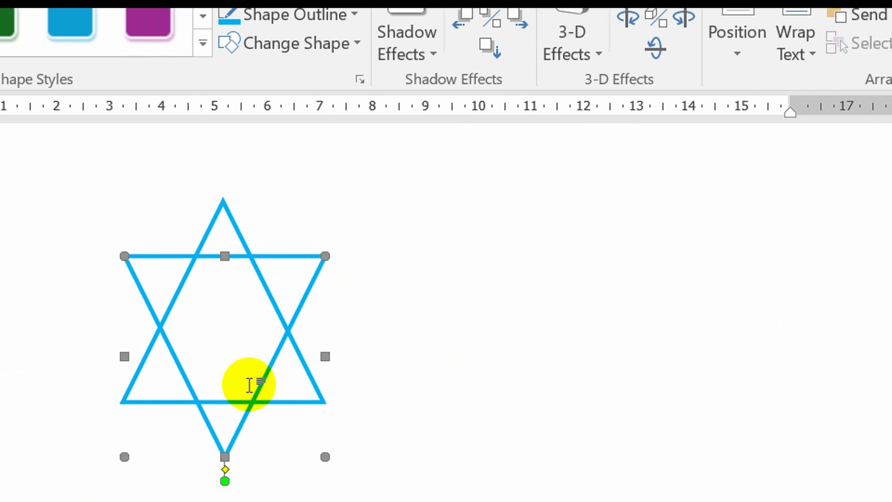
pyautogui.click(250, 385)
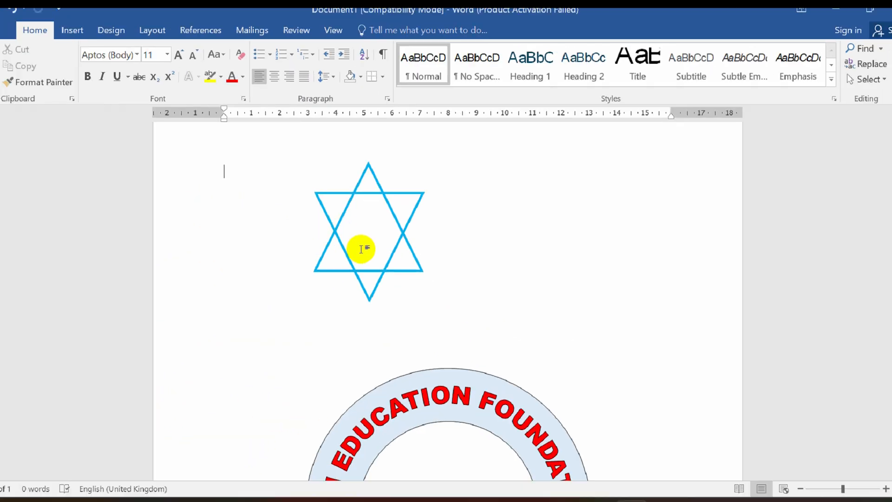
# Step: Draw a small rounded rectangle to the right of the star and make it editable for text
pyautogui.press('alt')
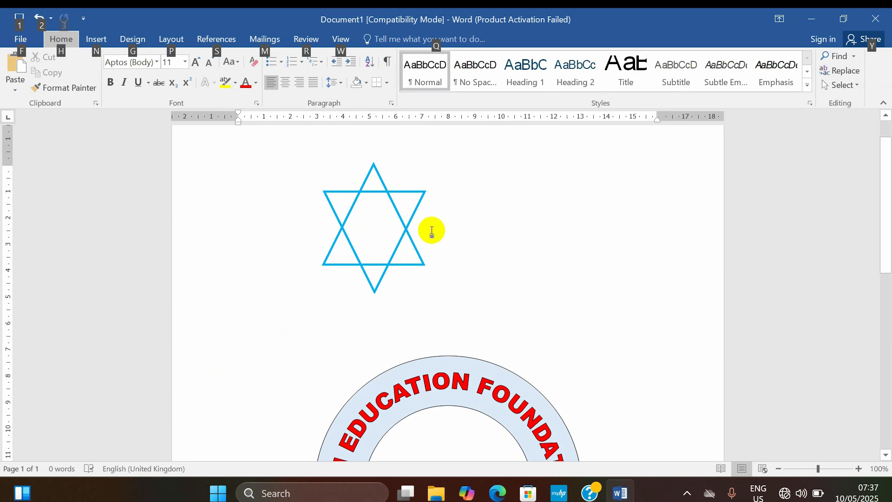
pyautogui.click(100, 39)
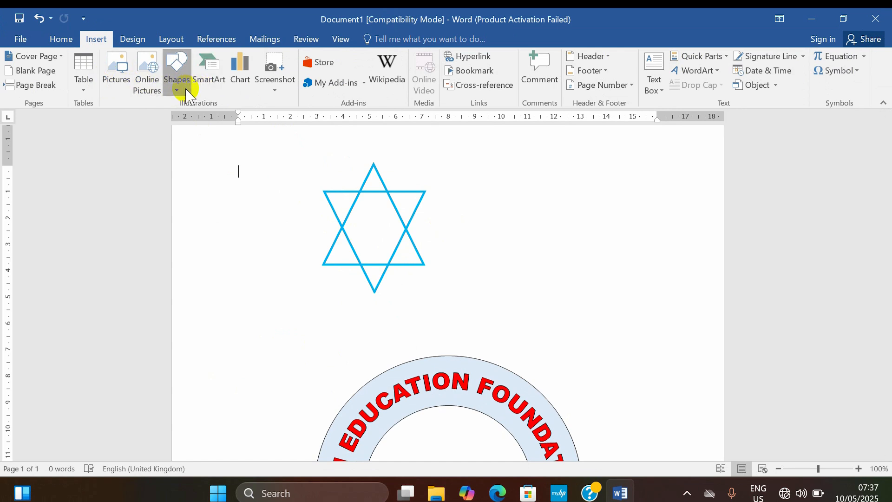
pyautogui.click(176, 79)
pyautogui.click(254, 120)
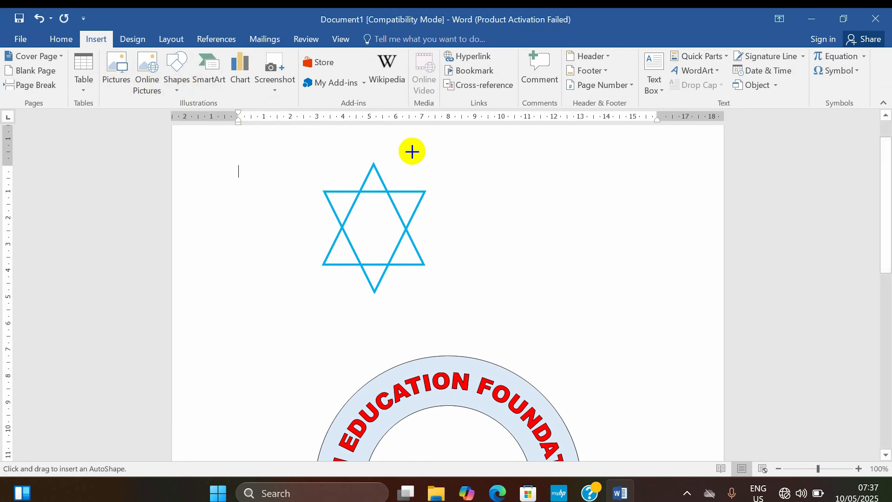
pyautogui.moveTo(540, 165); pyautogui.dragTo(603, 207)
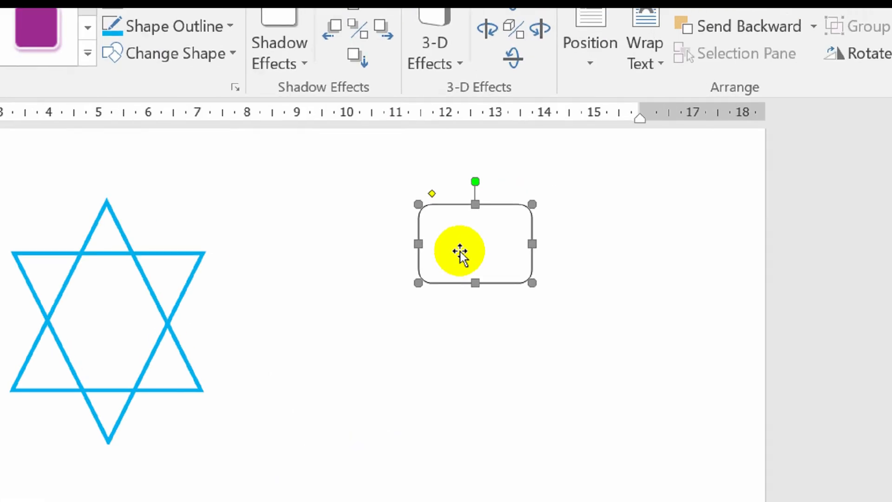
pyautogui.rightClick(457, 246)
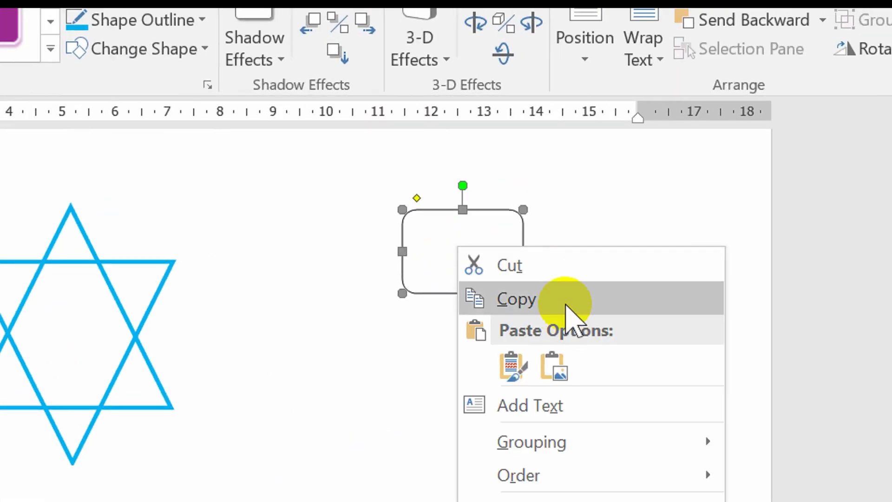
pyautogui.click(583, 395)
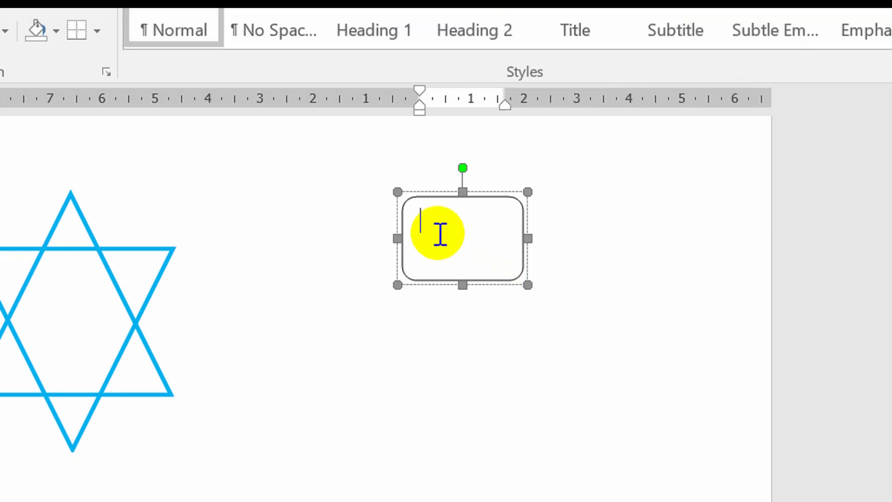
# Step: Insert the open book symbol from the Wingdings font, character code 38, into the rounded rectangle
pyautogui.press('alt')
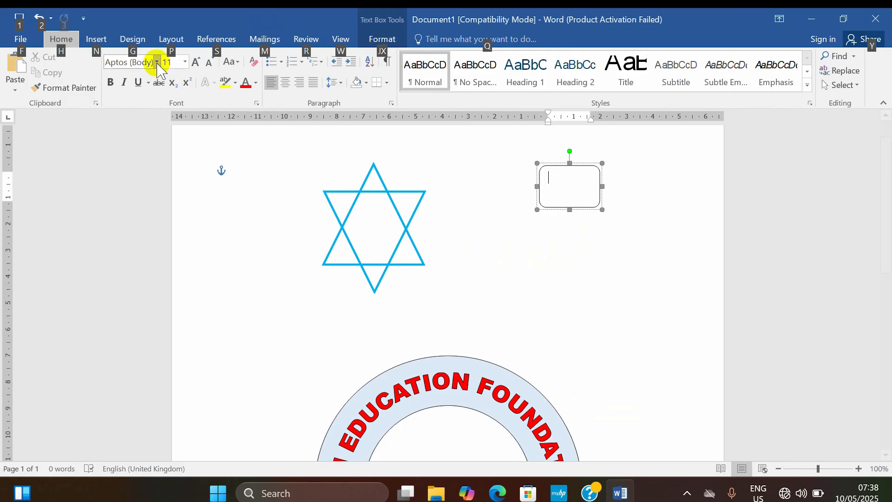
pyautogui.click(98, 40)
pyautogui.click(854, 74)
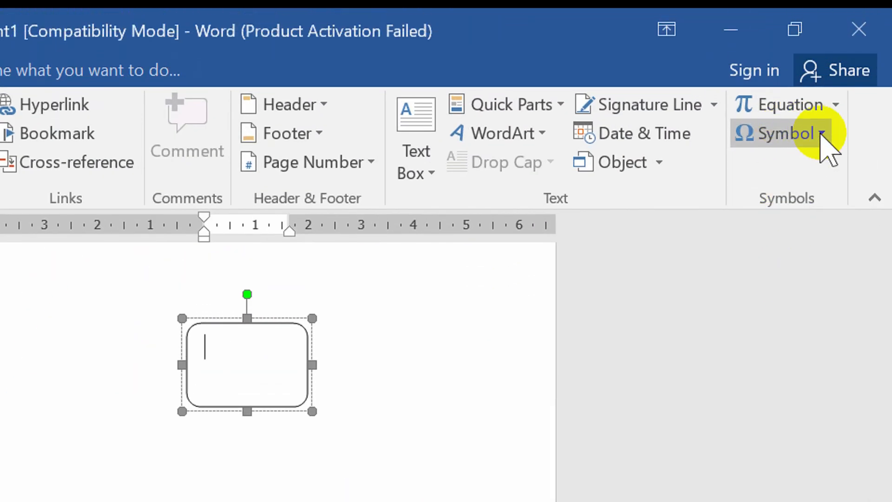
pyautogui.click(857, 71)
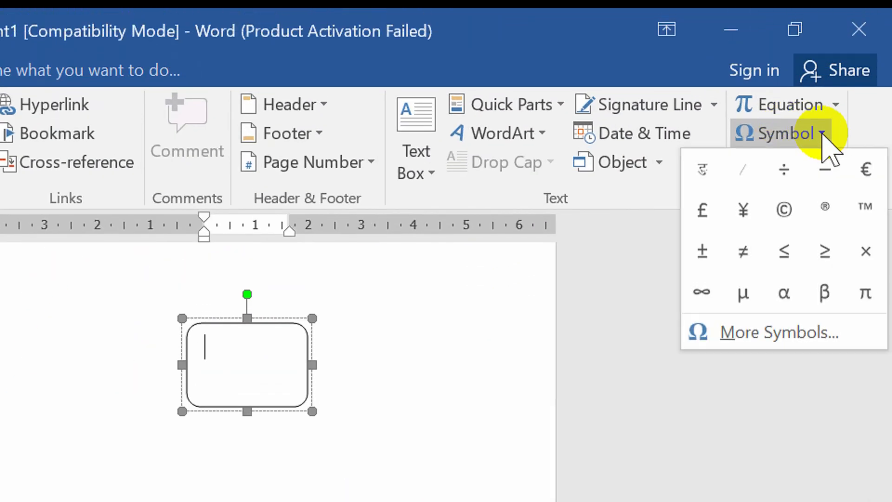
pyautogui.click(796, 334)
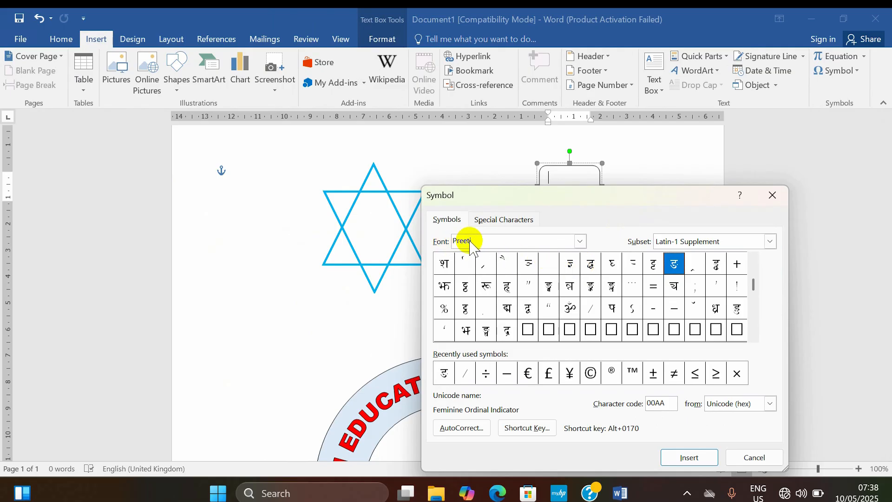
pyautogui.write('WINGDINGS')
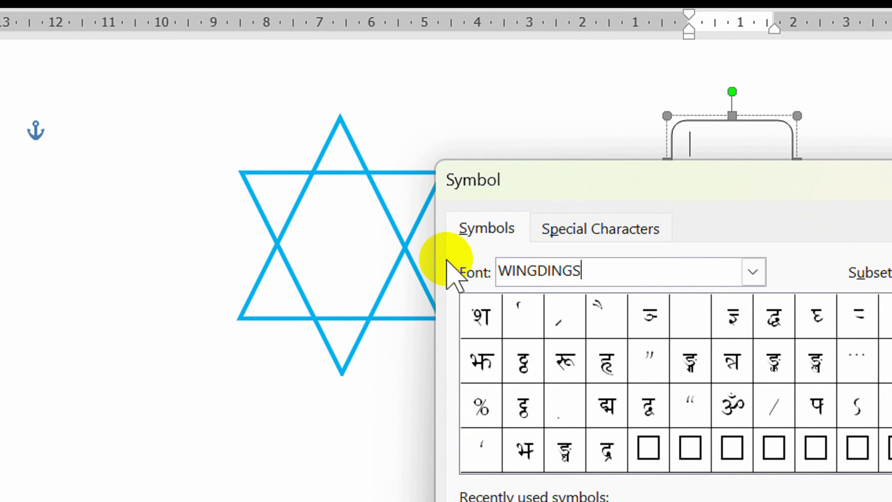
pyautogui.press('Return')
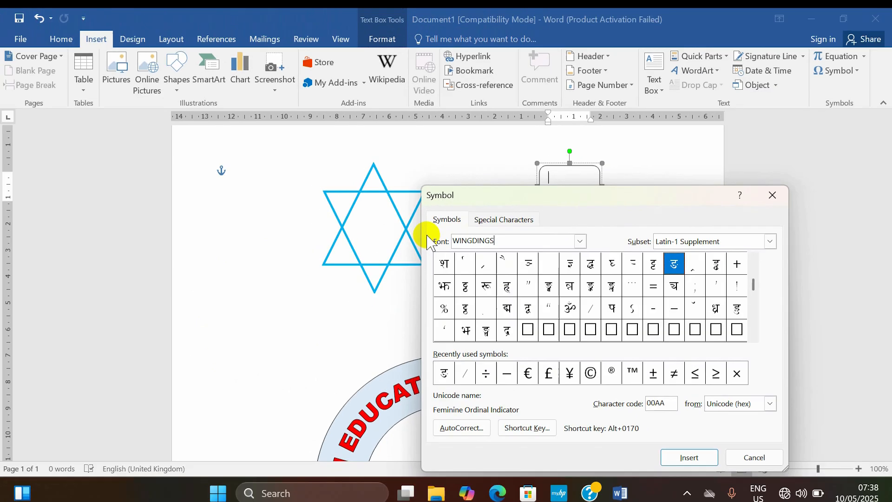
pyautogui.click(733, 315)
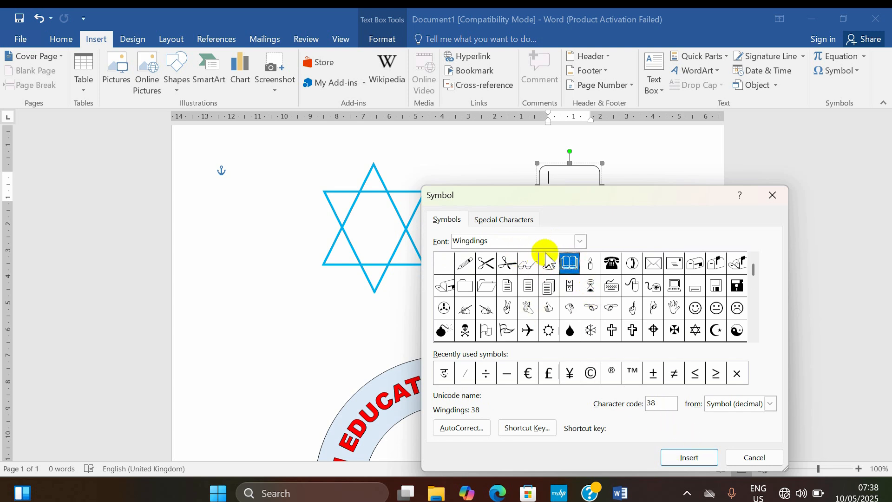
pyautogui.click(704, 457)
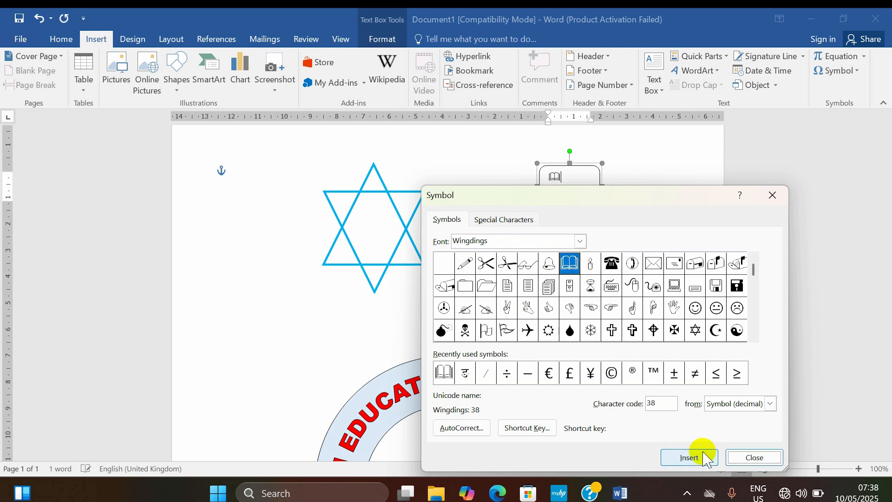
pyautogui.click(761, 458)
# Step: Enlarge the book symbol in the rounded rectangle to 26 pt
pyautogui.doubleClick(555, 183)
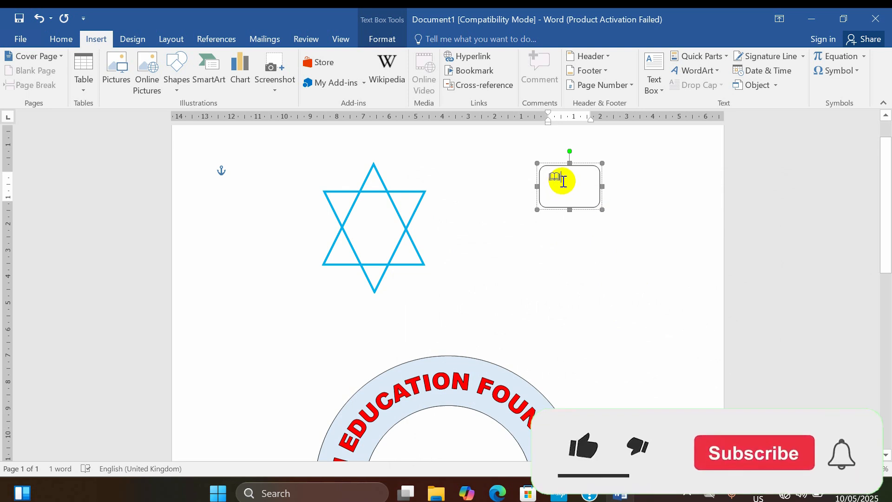
pyautogui.click(61, 38)
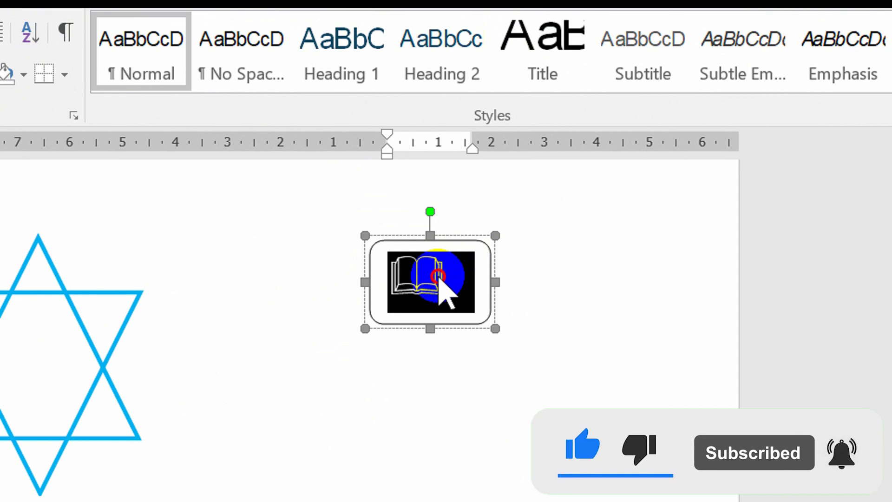
pyautogui.click(440, 277)
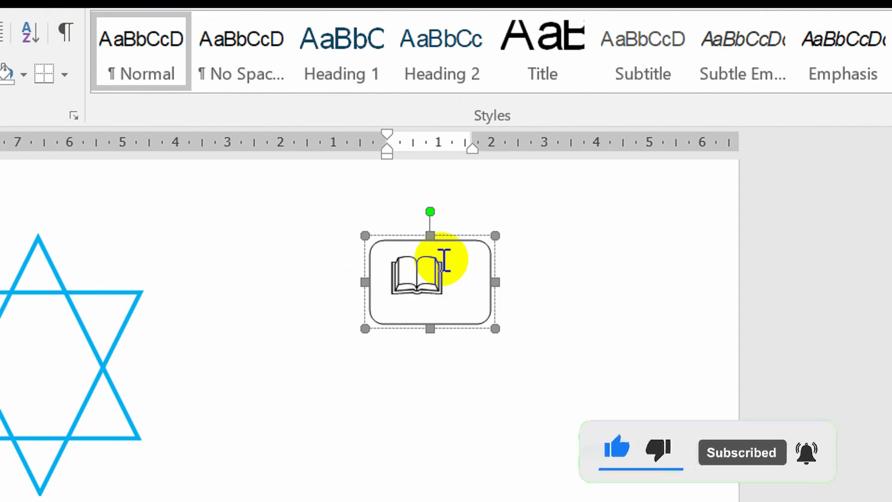
# Step: Remove the fill and outline from the rounded rectangle around the book symbol
pyautogui.click(454, 240)
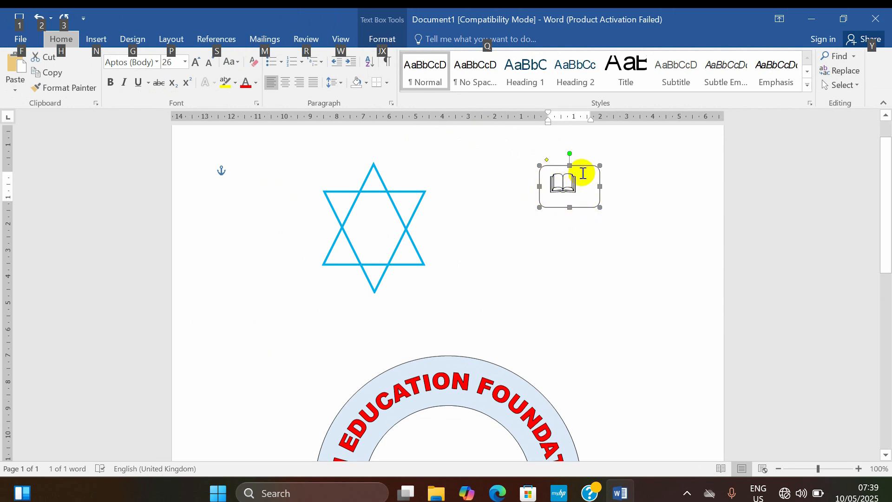
pyautogui.press('alt')
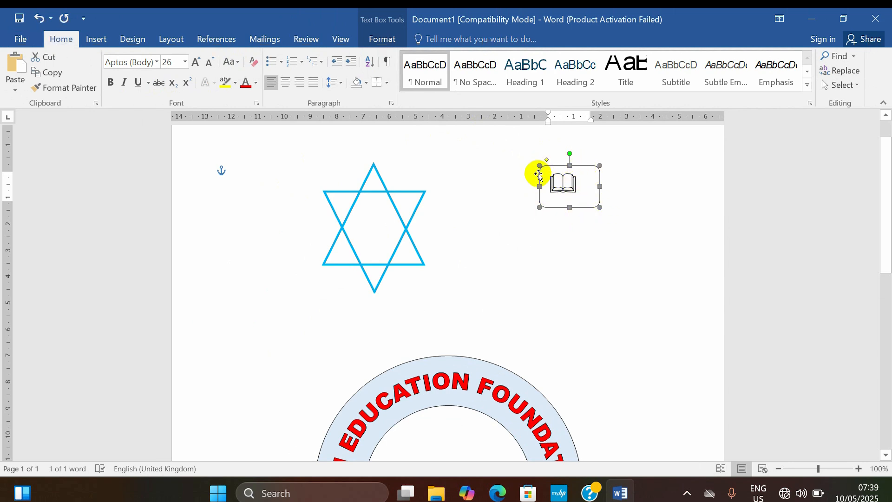
pyautogui.click(393, 37)
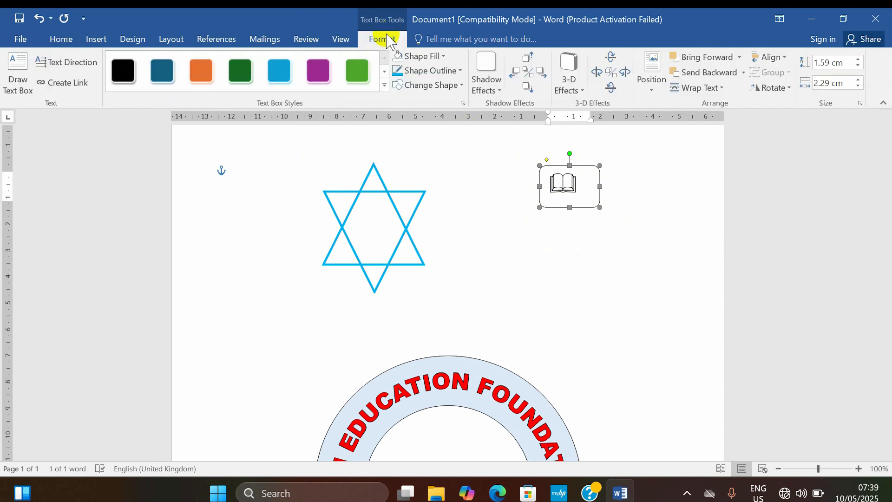
pyautogui.click(422, 57)
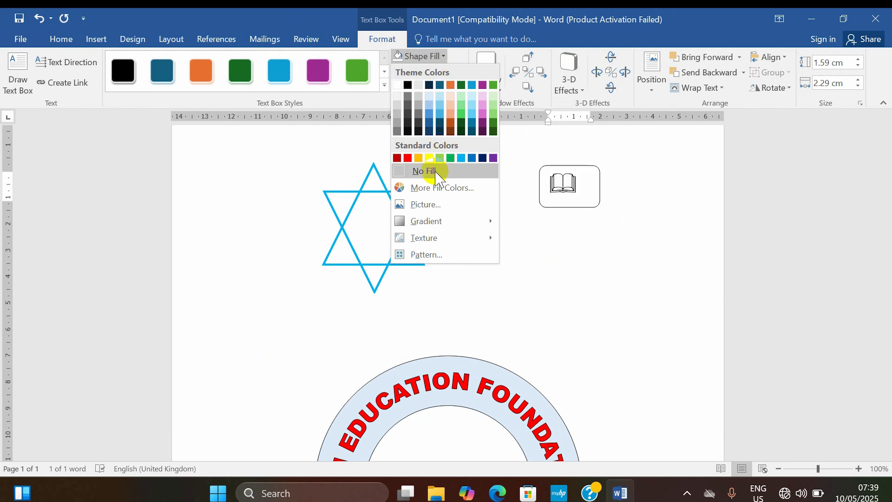
pyautogui.click(435, 171)
pyautogui.click(448, 70)
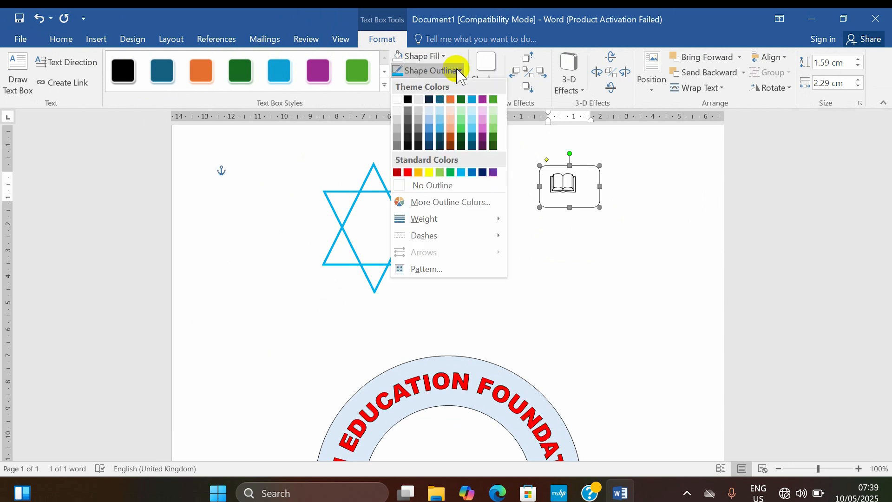
pyautogui.click(432, 186)
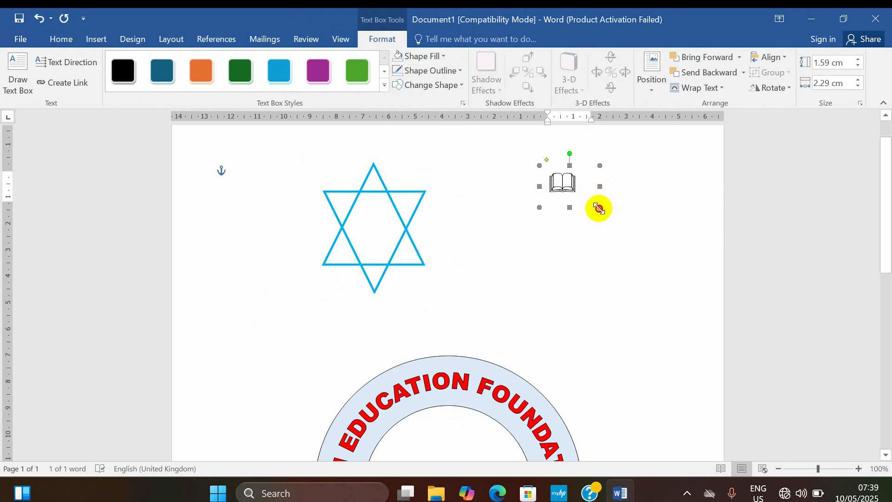
# Step: Shrink the book symbol's box to about 1.39 × 1.94 cm and move it to the centre of the star
pyautogui.moveTo(590, 204); pyautogui.dragTo(368, 238)
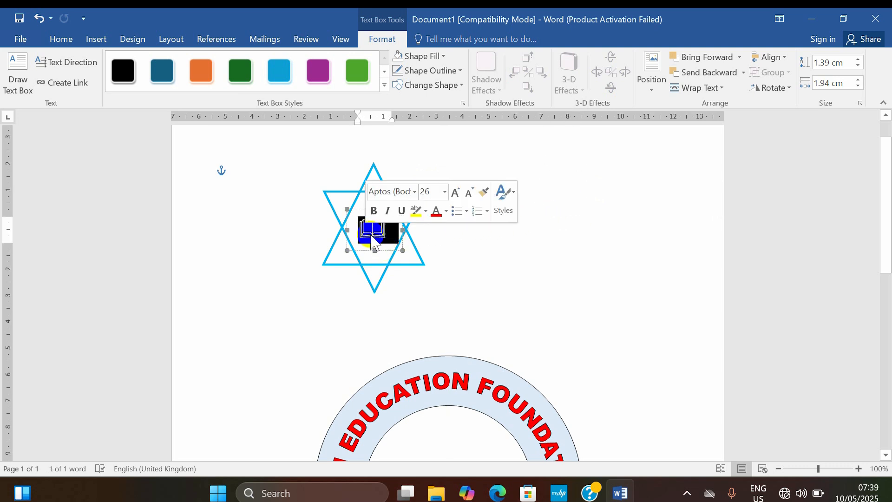
pyautogui.click(285, 191)
# Step: Change the book symbol's font colour to standard blue
pyautogui.click(368, 244)
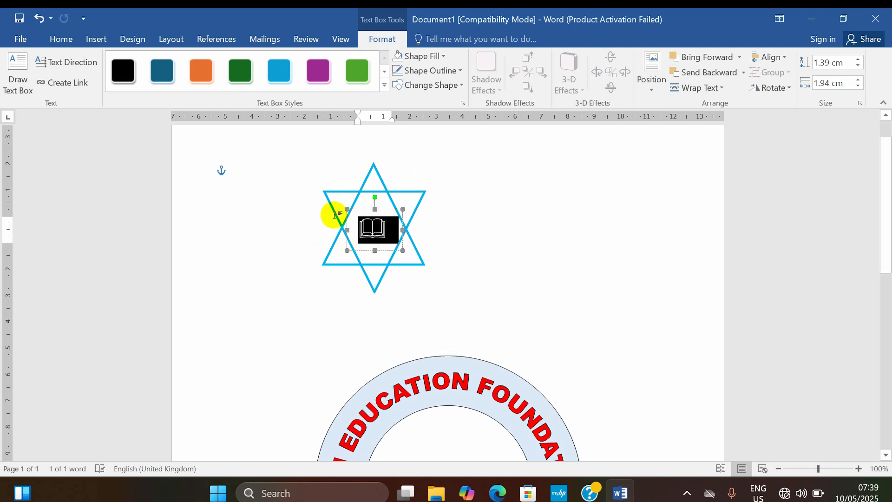
pyautogui.click(15, 37)
pyautogui.click(16, 35)
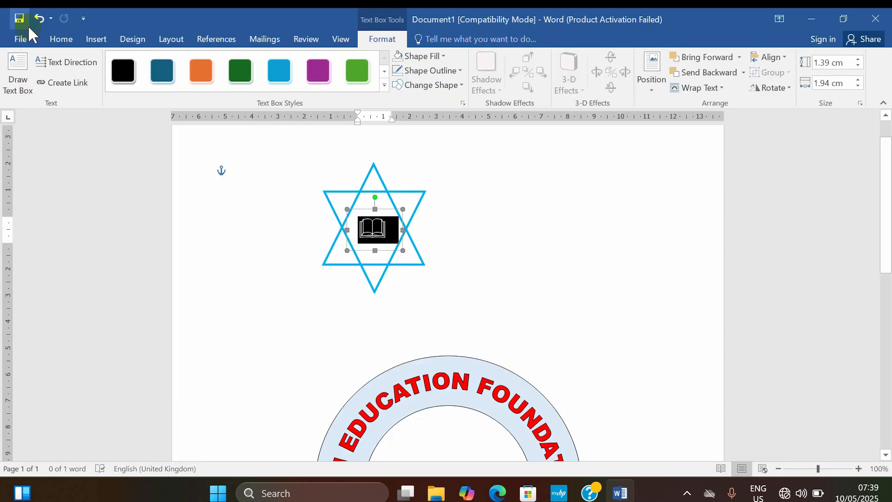
pyautogui.click(59, 40)
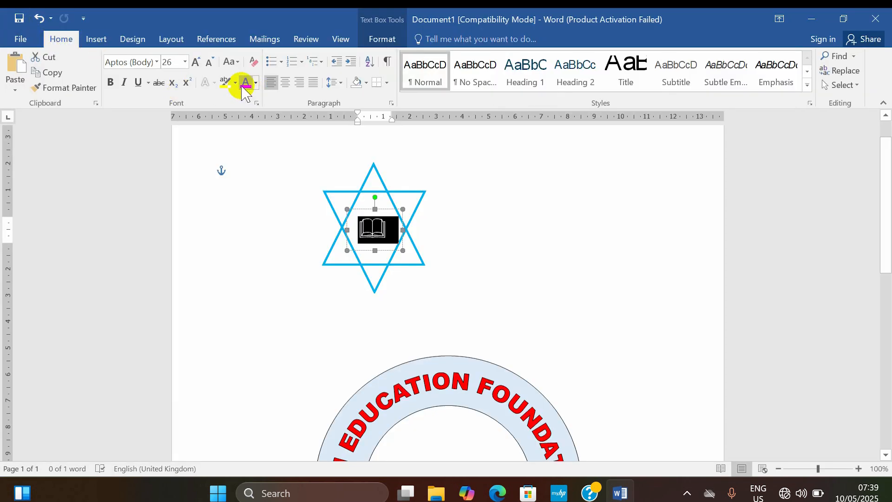
pyautogui.click(256, 83)
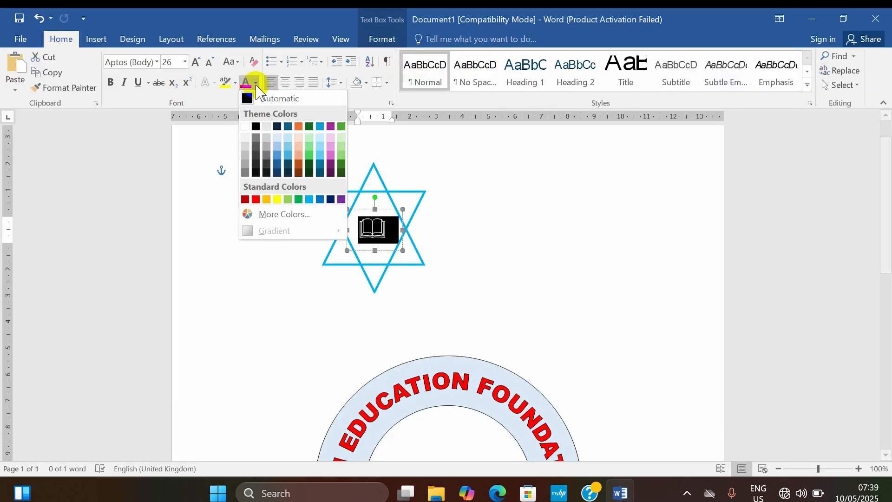
pyautogui.click(319, 200)
pyautogui.click(472, 242)
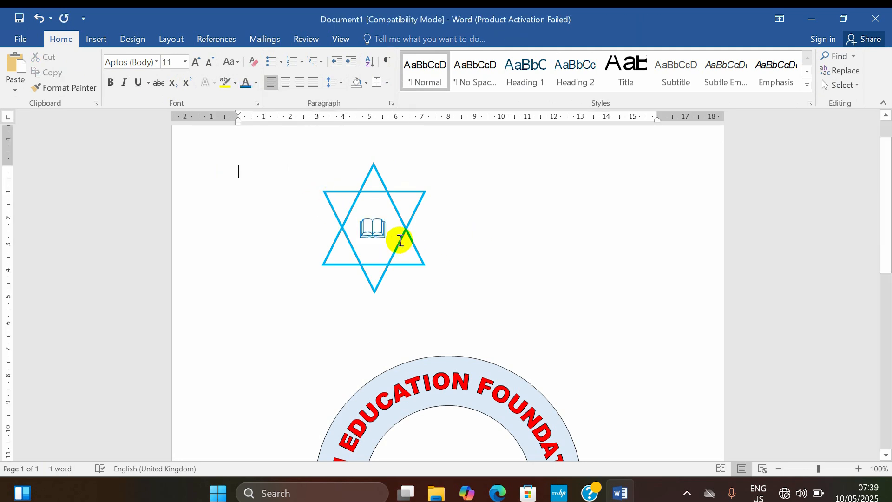
# Step: Select the book symbol inside the star
pyautogui.click(382, 229)
pyautogui.doubleClick(363, 232)
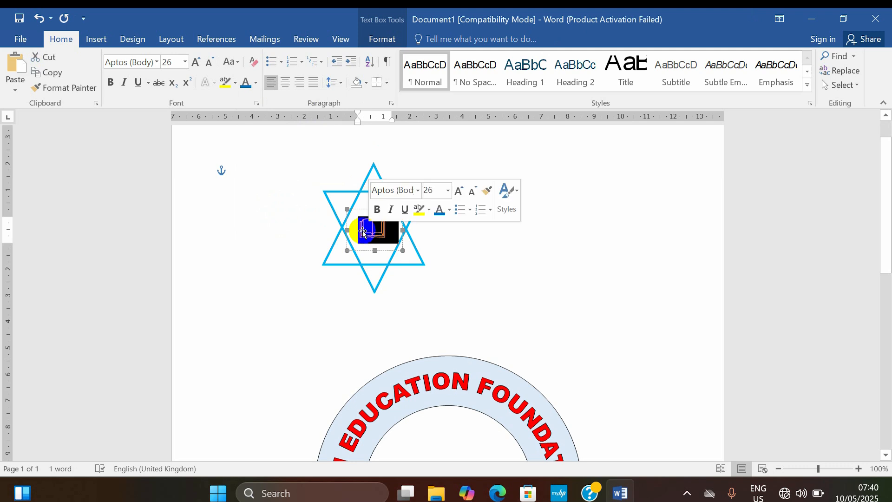